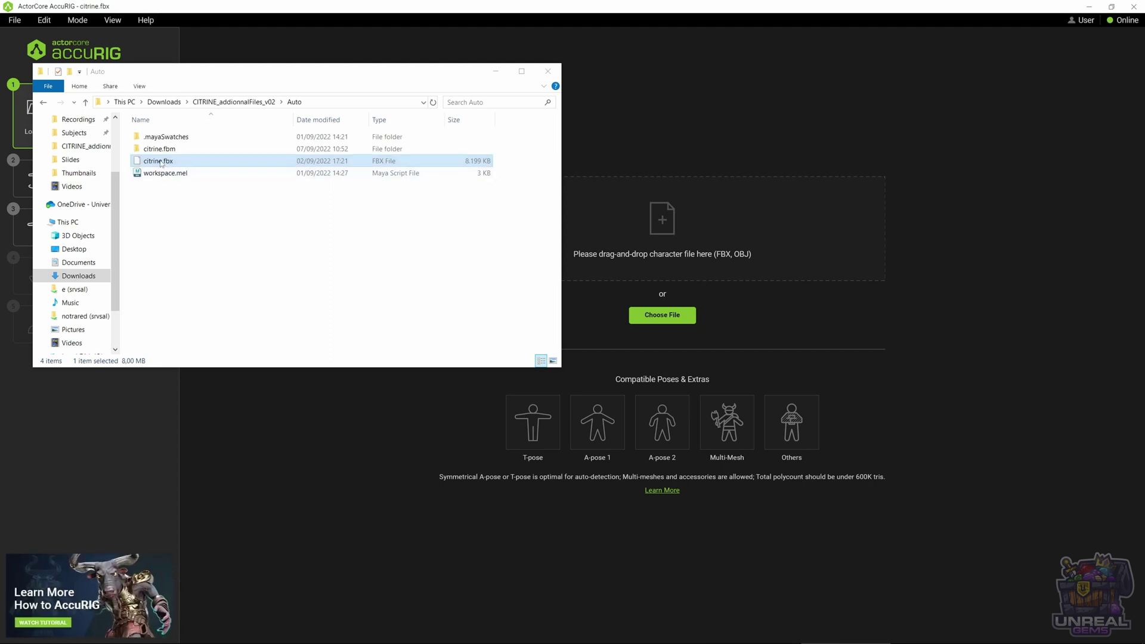
- Load citrine.fbx and turn it a full circle around X back to upright
left_click_drag(161, 163, 639, 223)
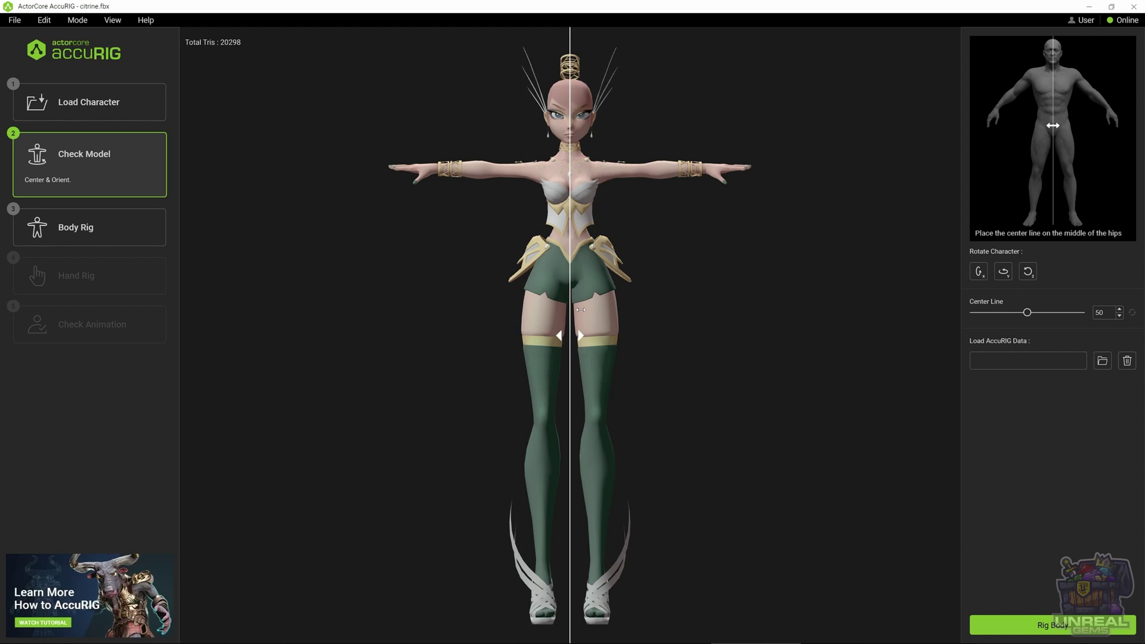
left_click(985, 277)
left_click(985, 277)
left_click(985, 277)
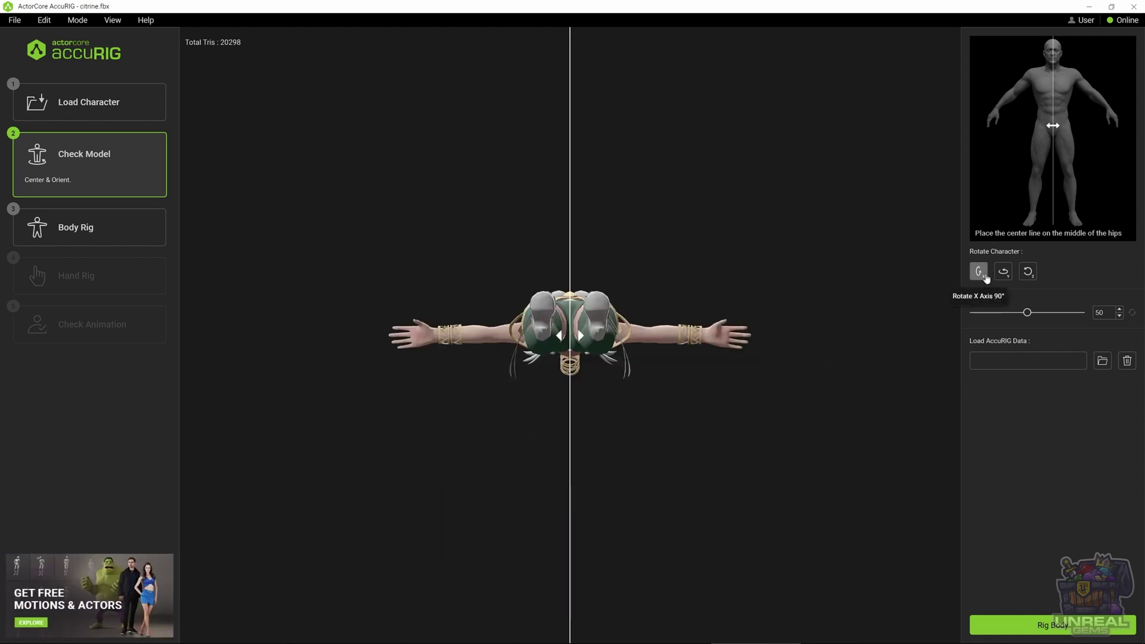
left_click(985, 276)
- Cycle the model through Y and Z rotations, ending upright and facing front
left_click(1005, 273)
left_click(1006, 273)
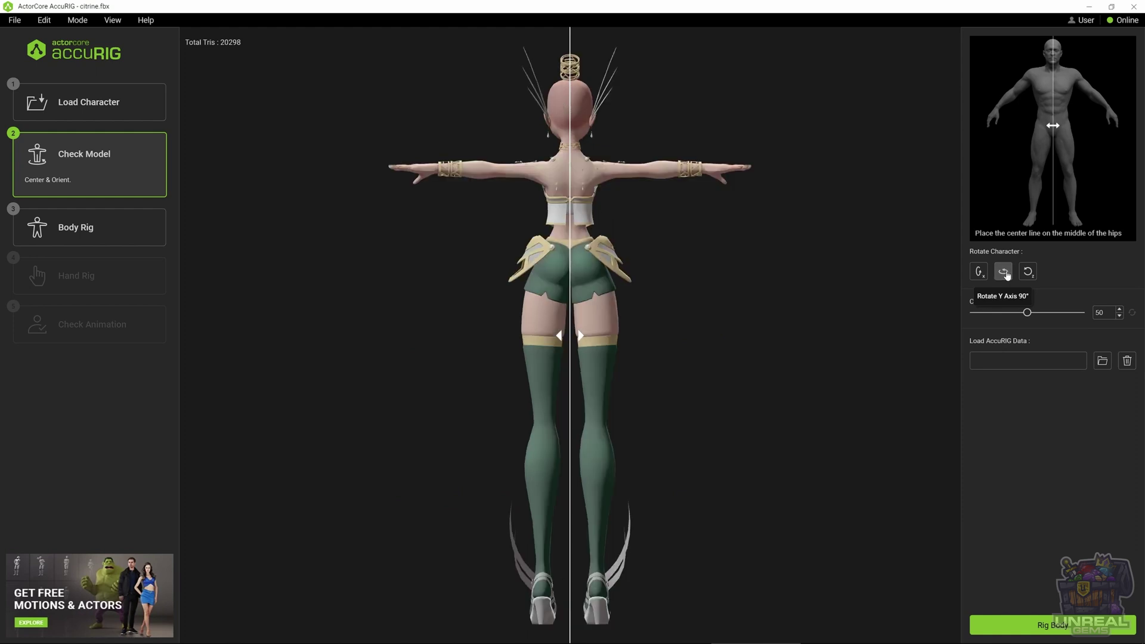
left_click(1007, 274)
left_click(1007, 275)
left_click(1030, 274)
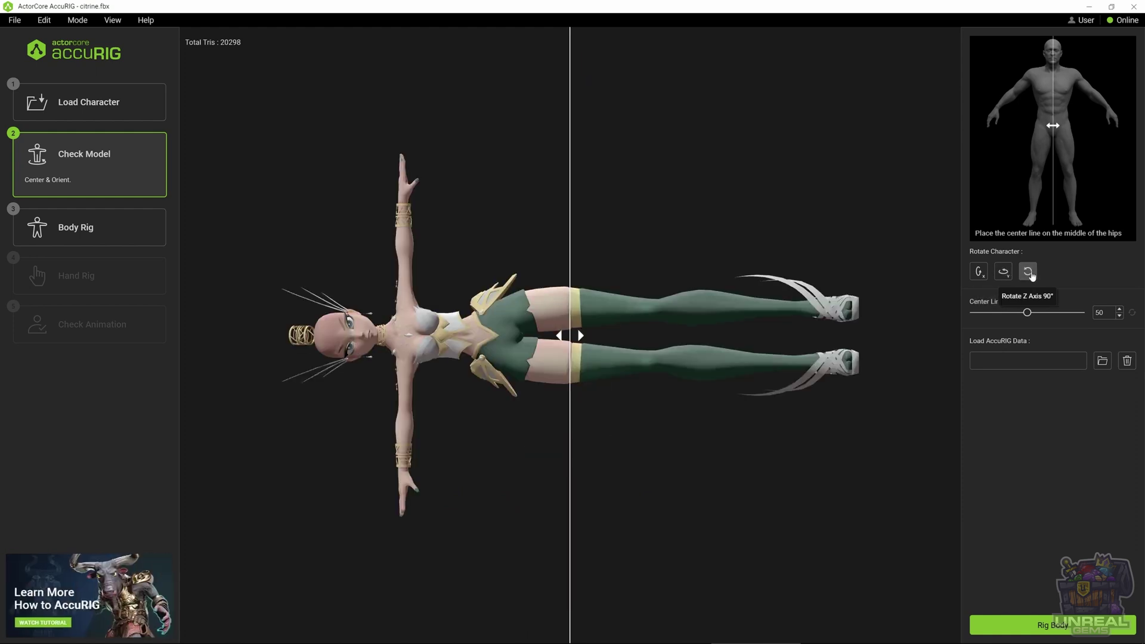
left_click(1032, 275)
left_click(1032, 275)
left_click(1031, 275)
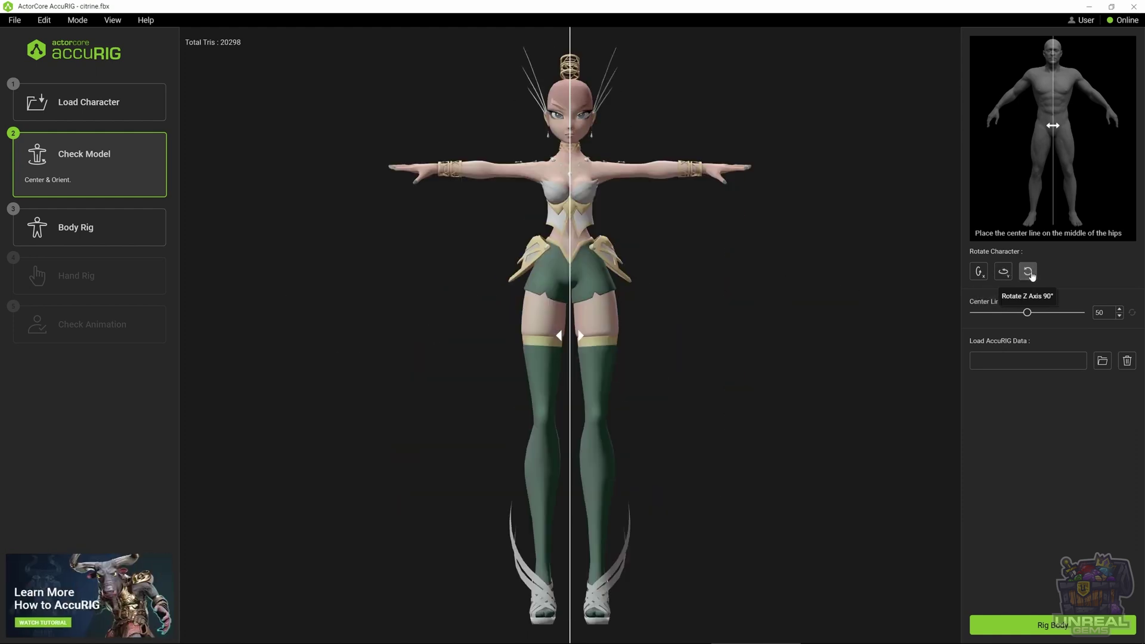
- Start the body rig and orbit the viewport to the character's side profile
left_click(1036, 629)
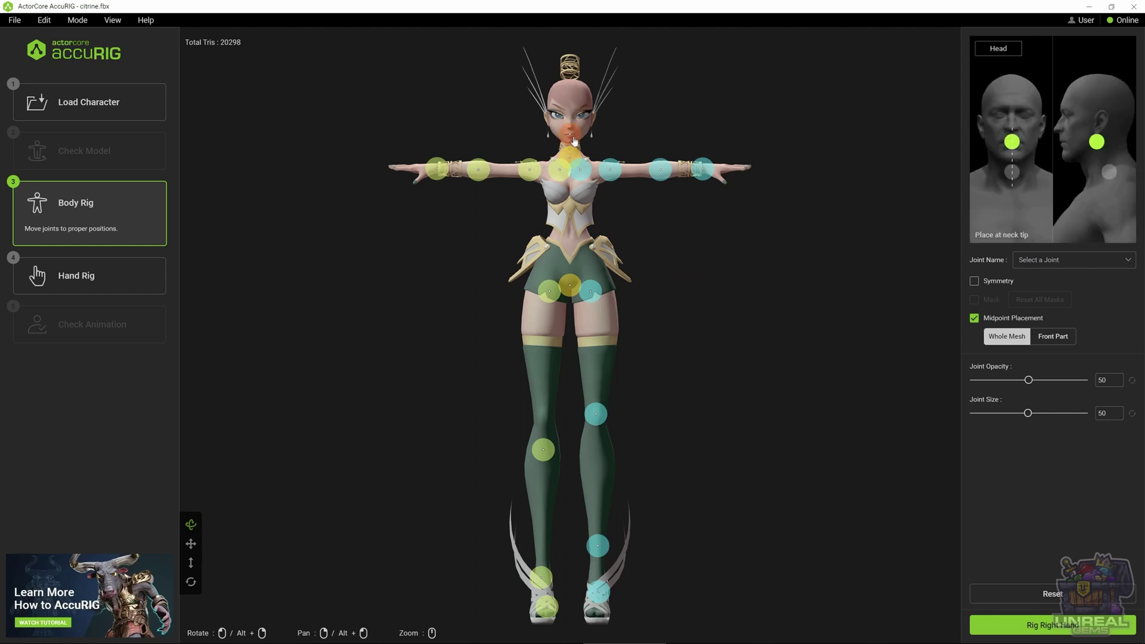
scroll(600, 126, "up", 4)
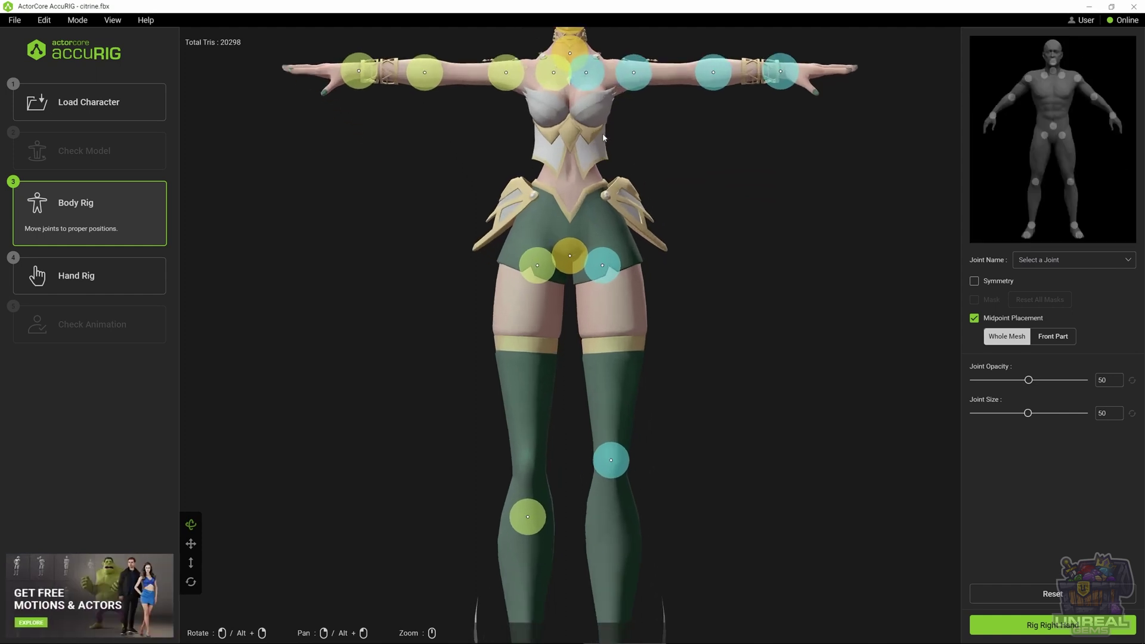
middle_click_drag(645, 138, 646, 433)
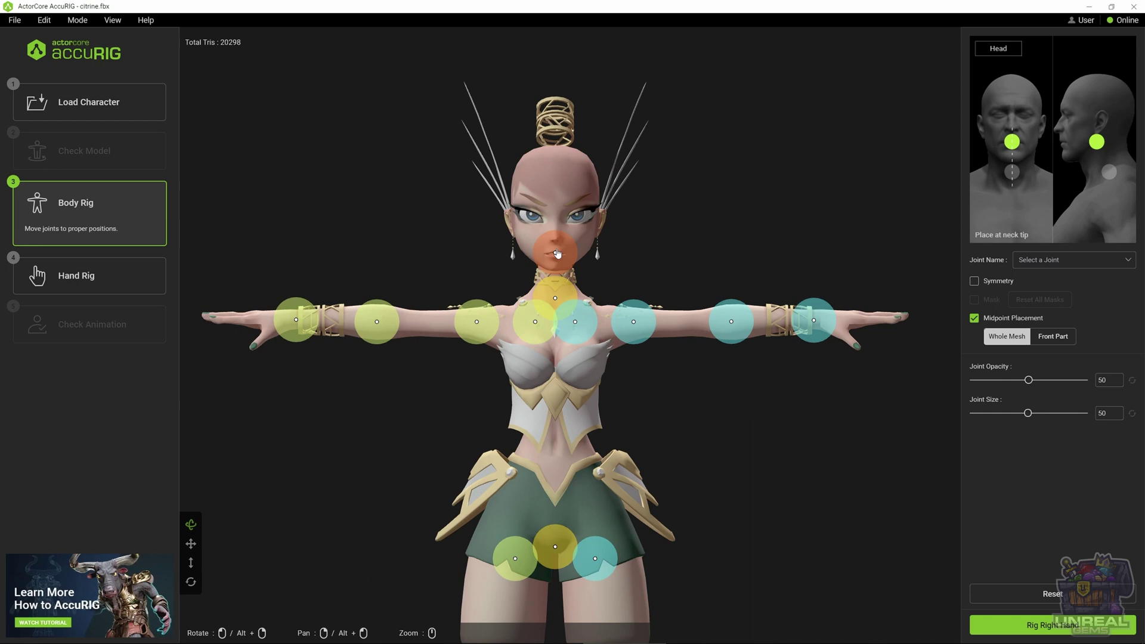
right_click_drag(682, 237, 533, 240)
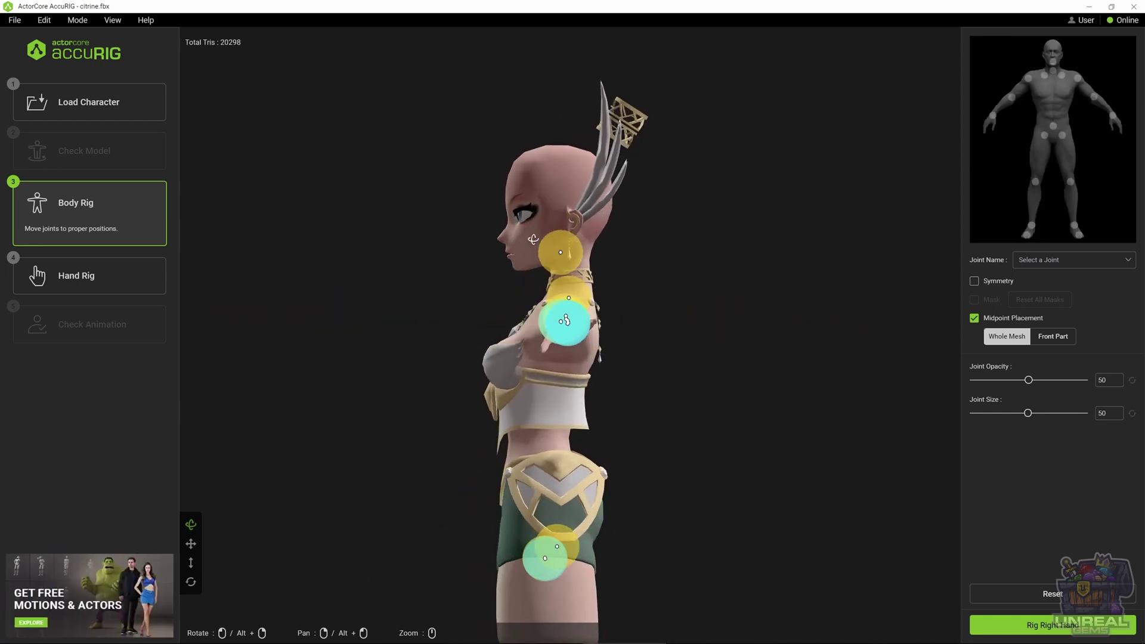
- Move the Head joint up inside the head near the ear, then frame the upper body
left_click_drag(560, 255, 553, 237)
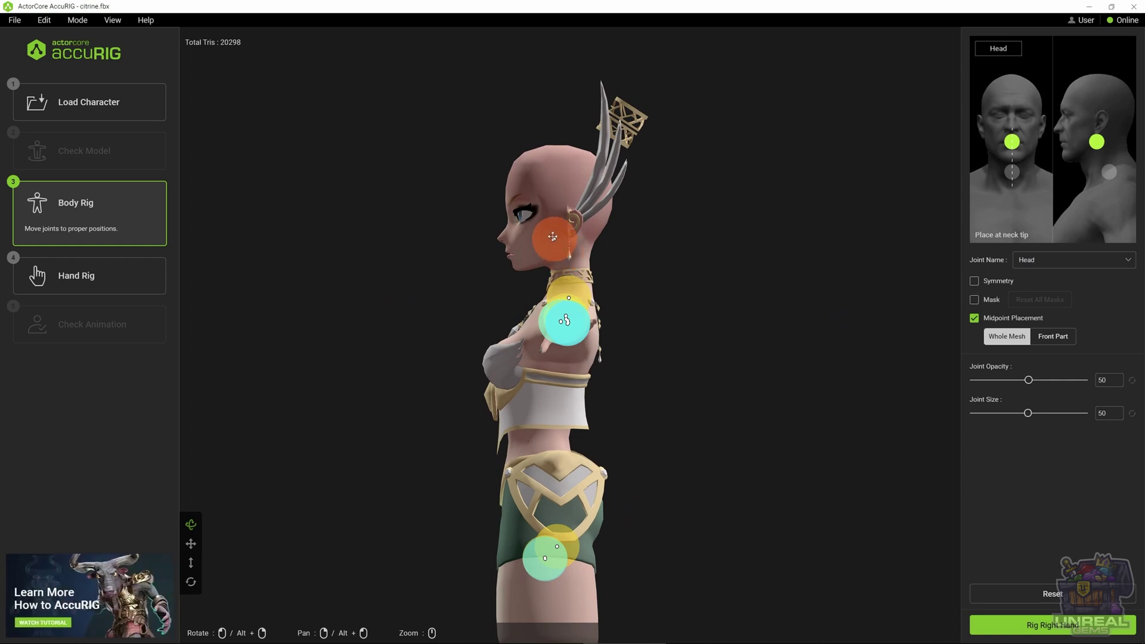
mouse_move(553, 237)
left_mouse_down()
mouse_move(566, 251)
mouse_move(562, 242)
left_mouse_up()
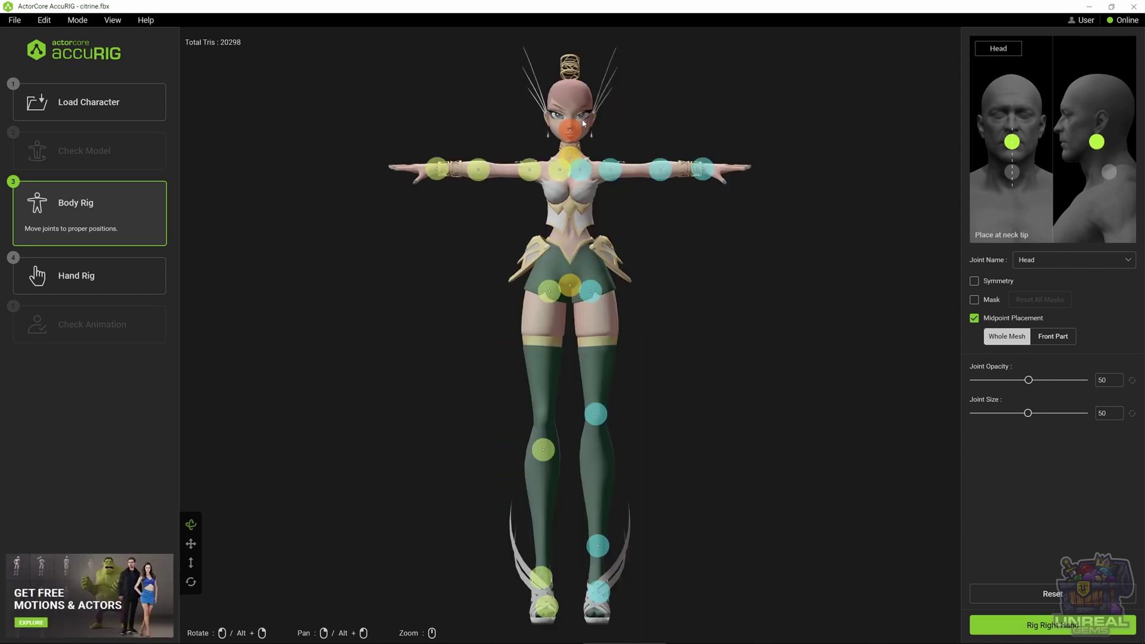
scroll(584, 123, "up", 5)
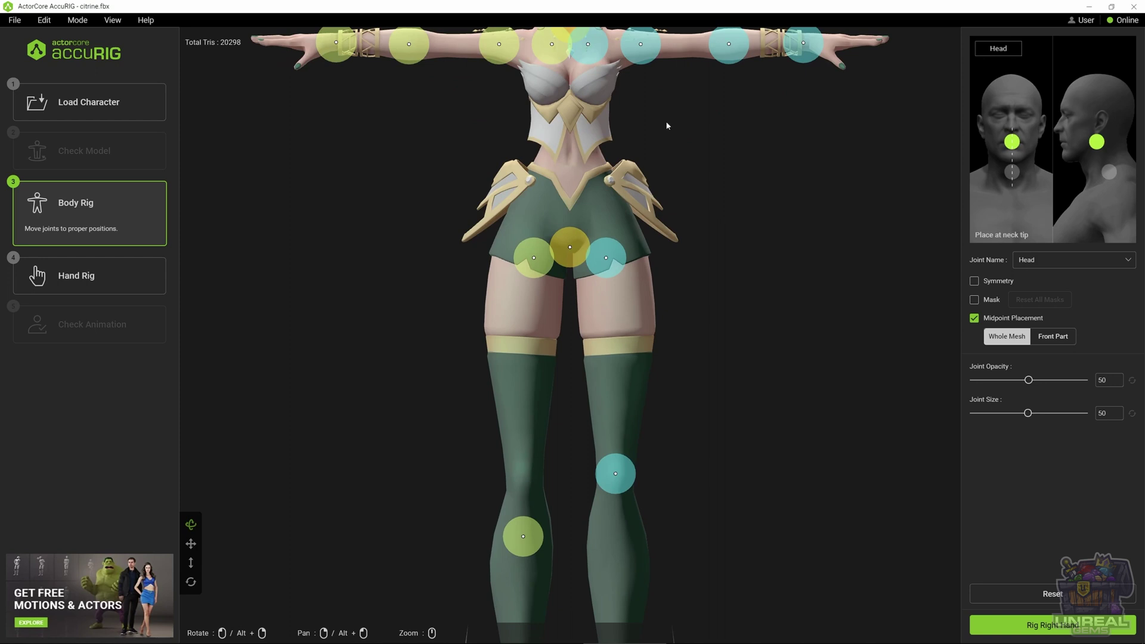
middle_click_drag(672, 123, 680, 455)
scroll(618, 321, "up", 1)
scroll(619, 324, "up", 2)
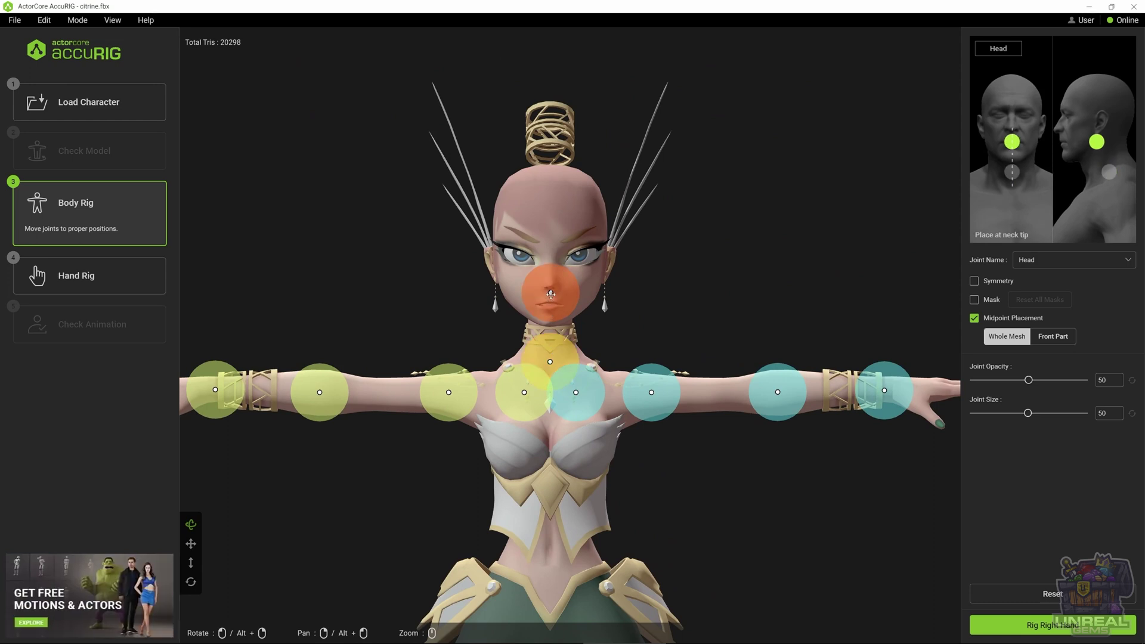
- Shrink joint markers to size 41 and nudge the Neck joint up onto the neck base
left_click(550, 343)
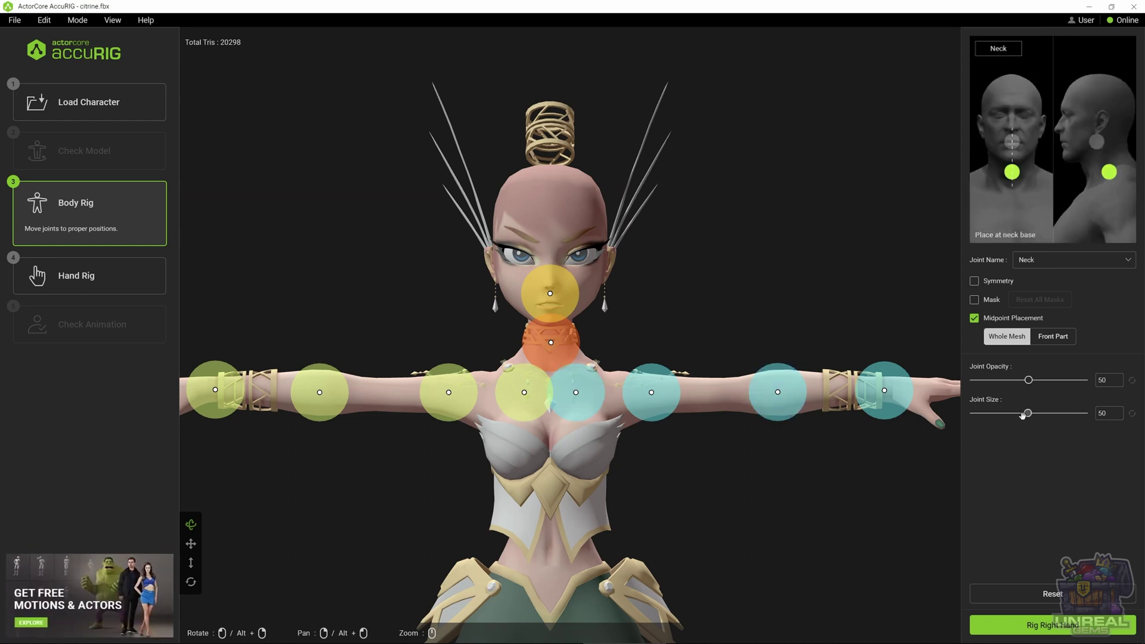
left_click_drag(1022, 414, 1017, 414)
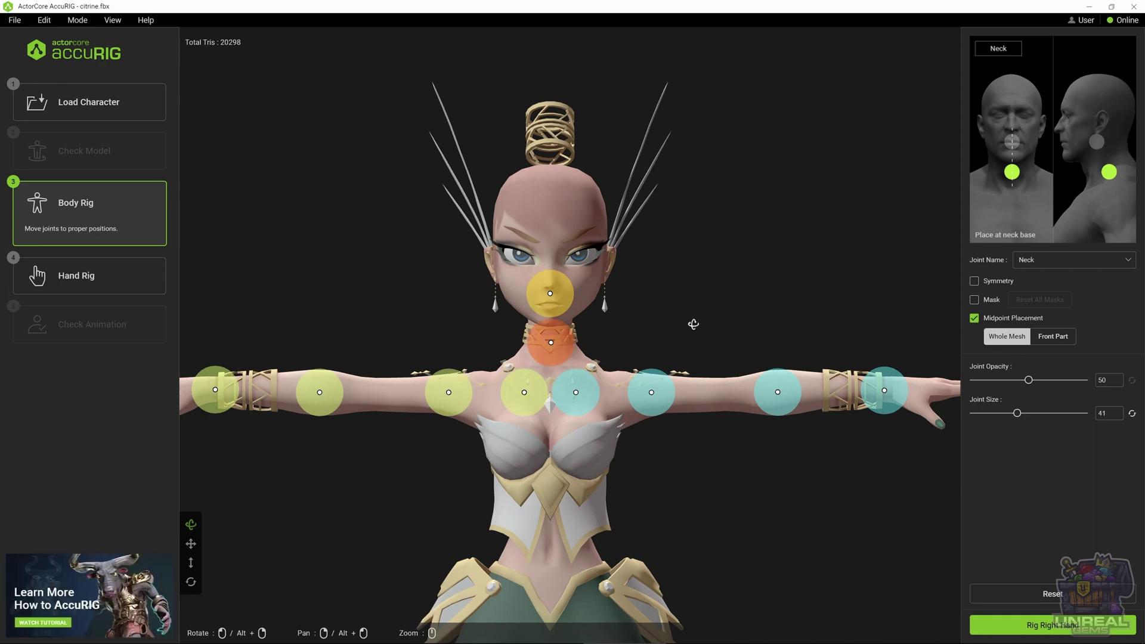
left_click_drag(693, 323, 566, 316)
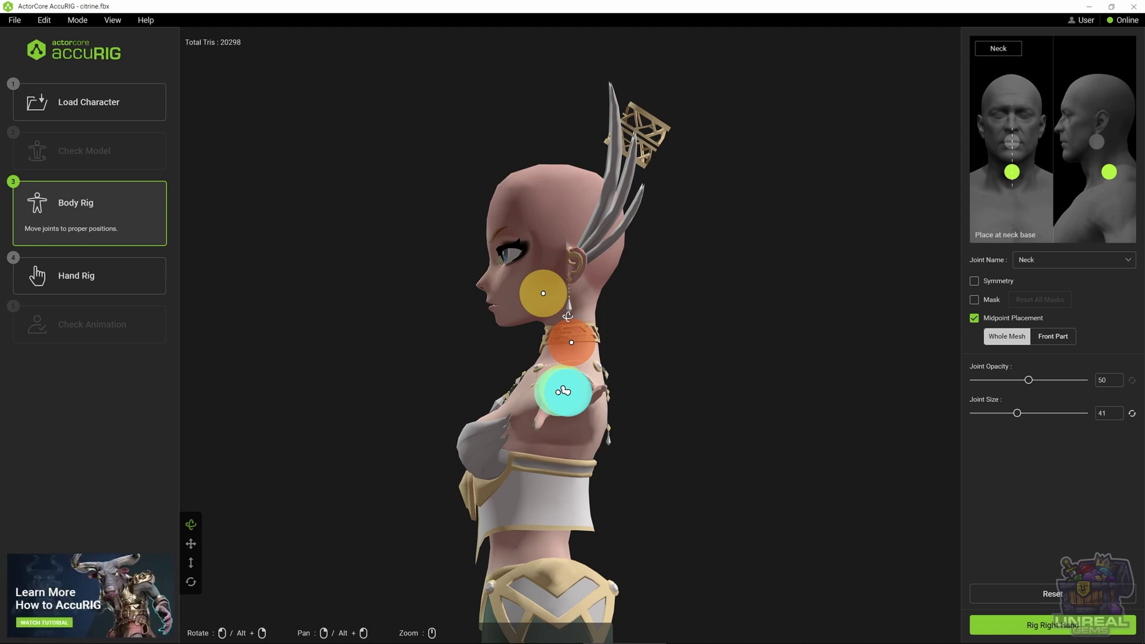
right_click_drag(563, 390, 732, 313)
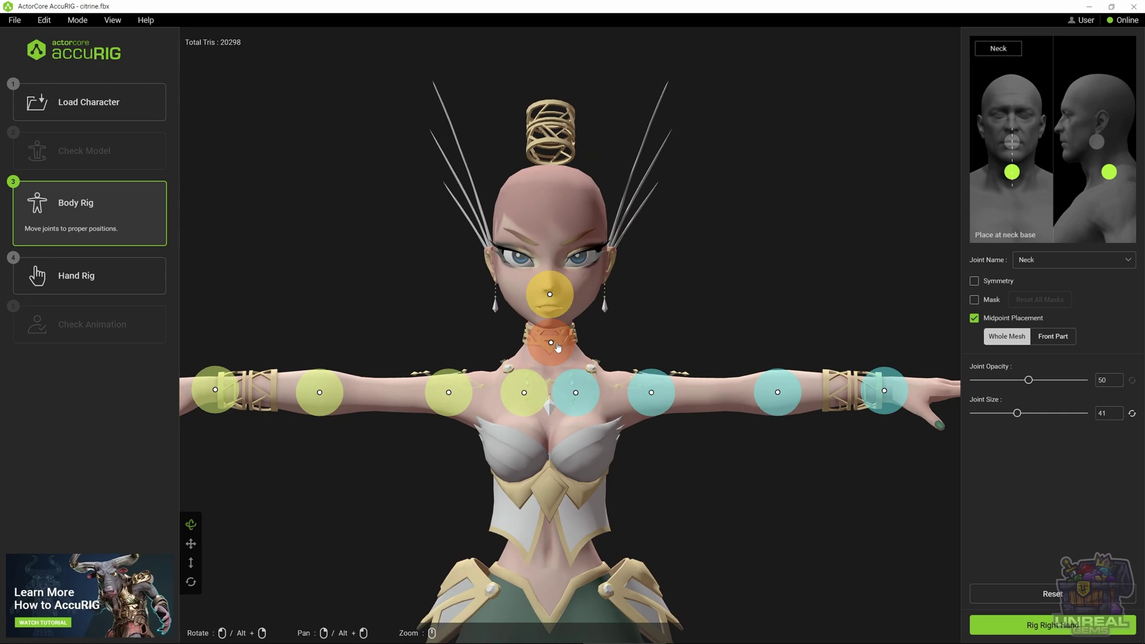
left_click_drag(550, 343, 548, 339)
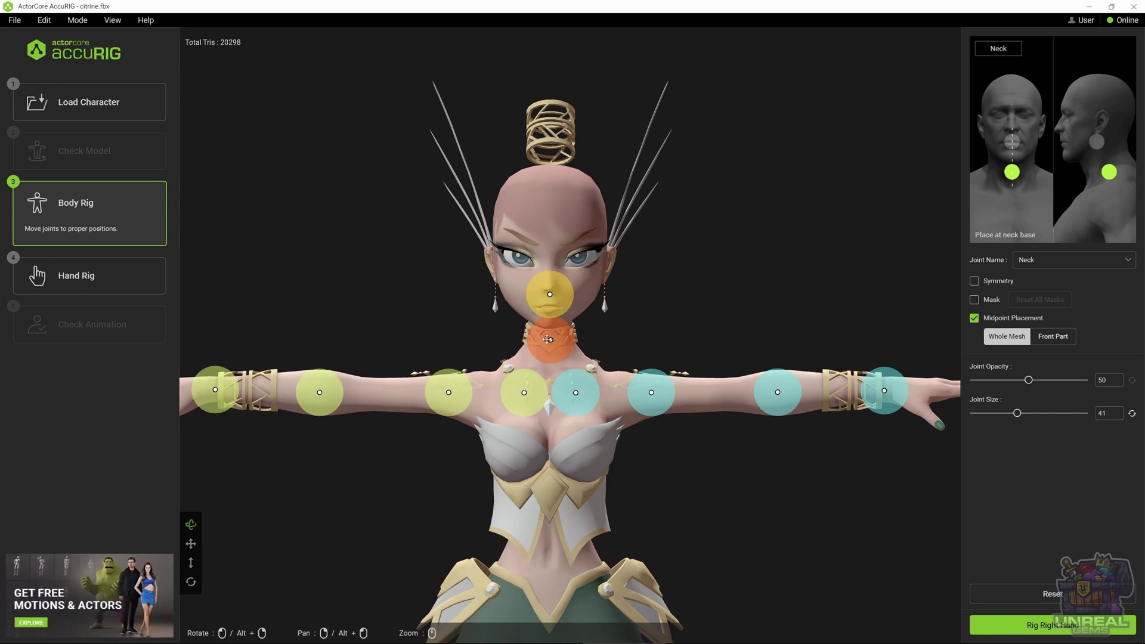
right_click_drag(617, 349, 660, 330)
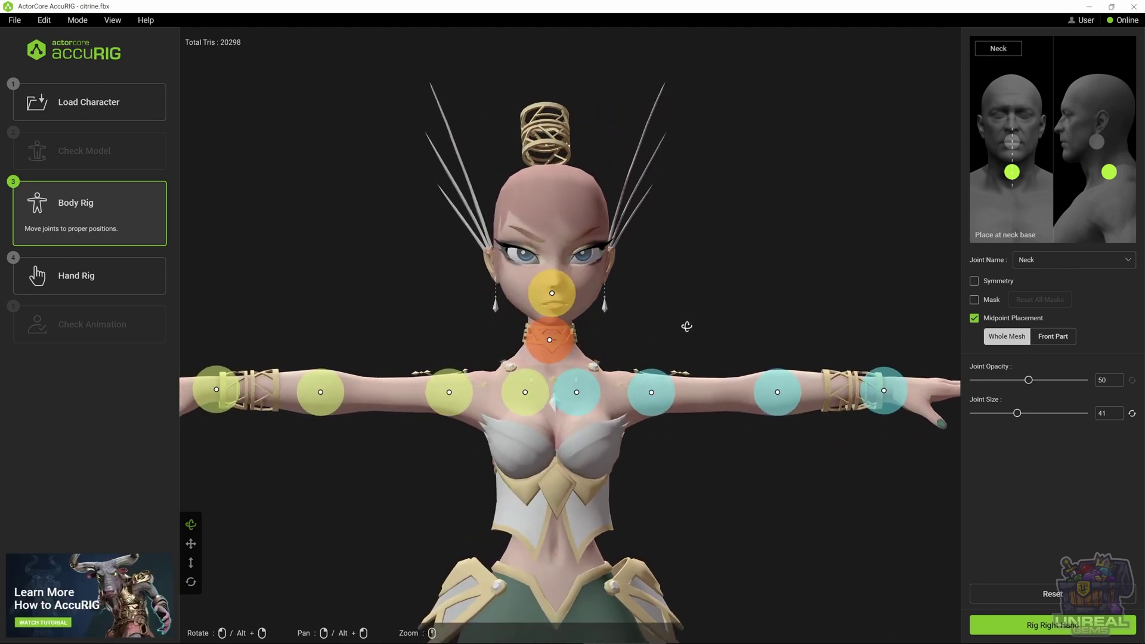
- Align the clavicle, shoulder, elbow and wrist joints on both arms
left_click(524, 394)
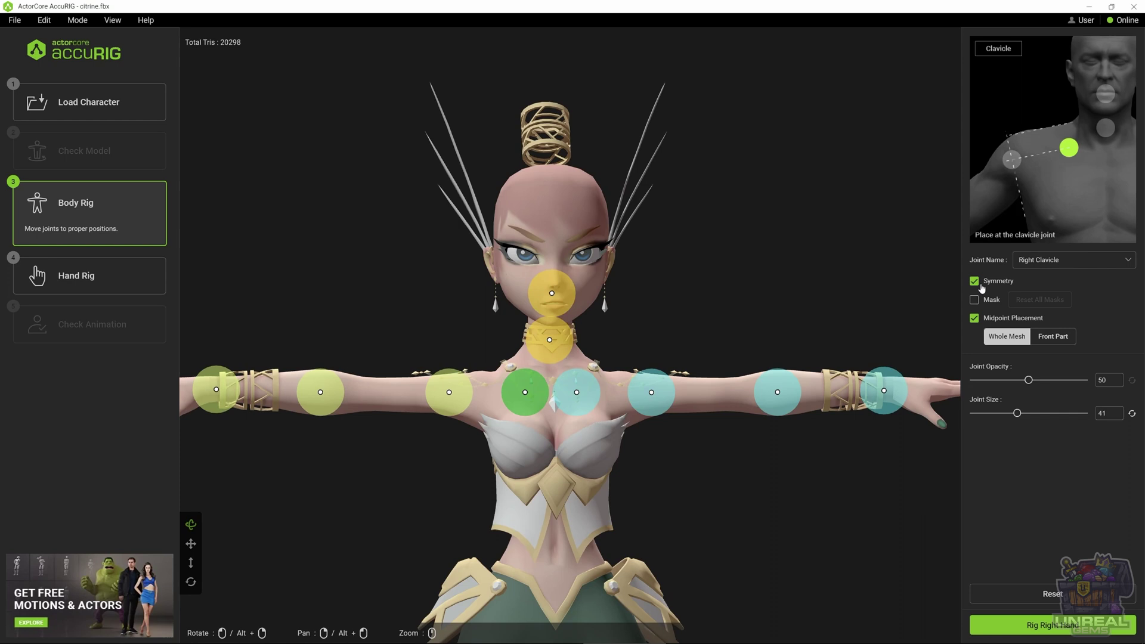
mouse_move(525, 393)
left_mouse_down()
mouse_move(518, 368)
mouse_move(511, 376)
mouse_move(525, 371)
left_mouse_up()
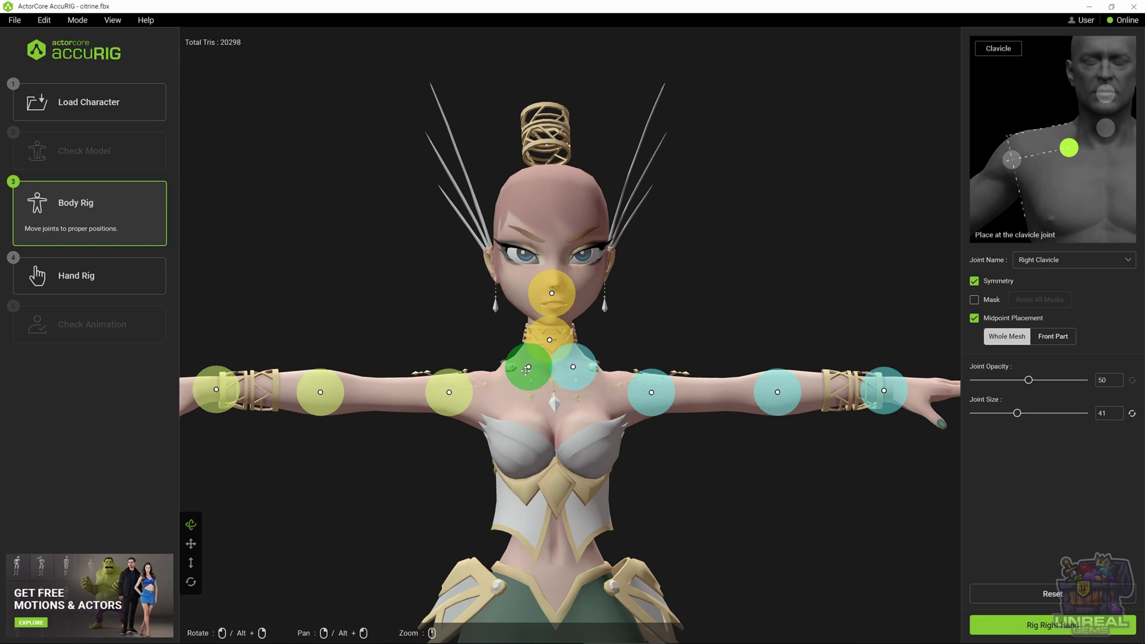
left_click(449, 392)
left_click_drag(449, 392, 482, 389)
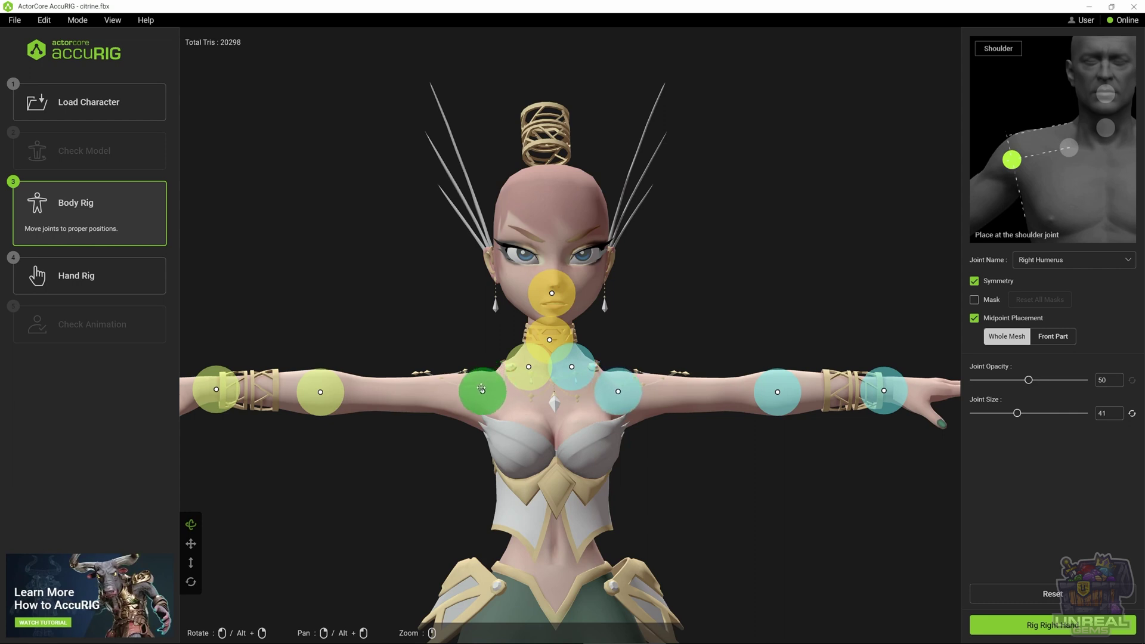
left_click_drag(320, 391, 352, 395)
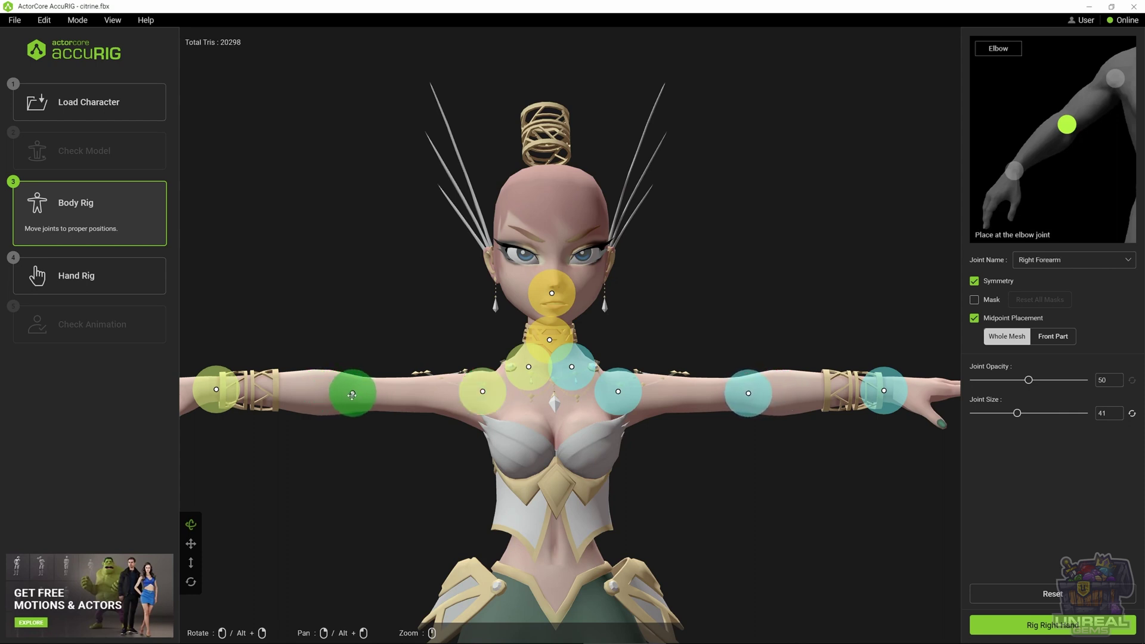
left_click_drag(219, 391, 215, 390)
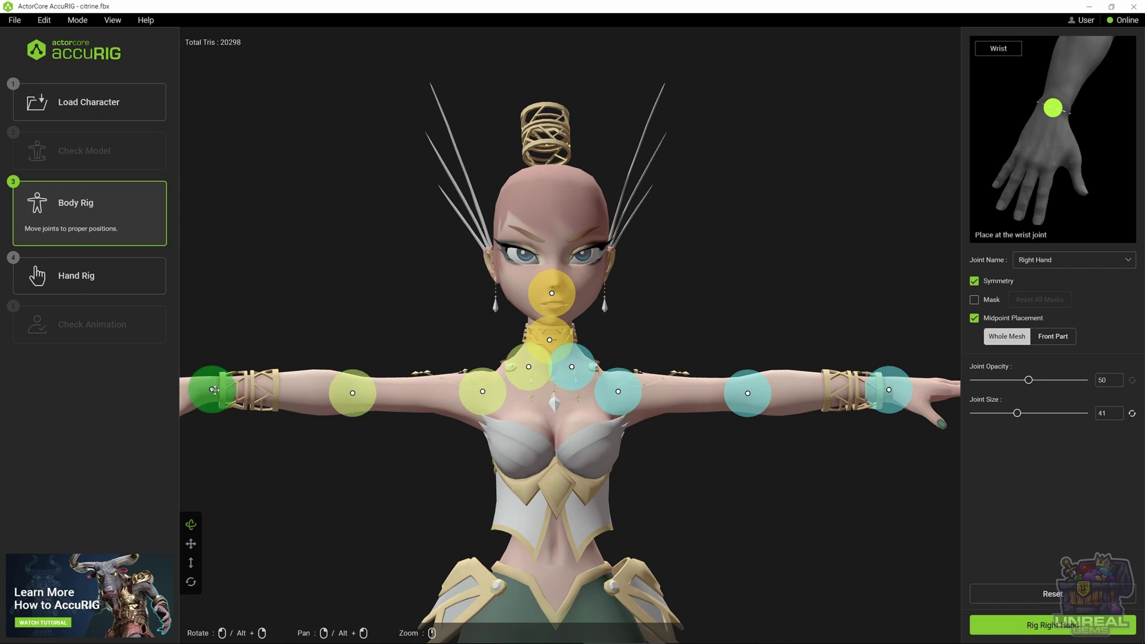
- Raise the Pelvis joint to the centre of the pelvis
scroll(589, 504, "down", 4)
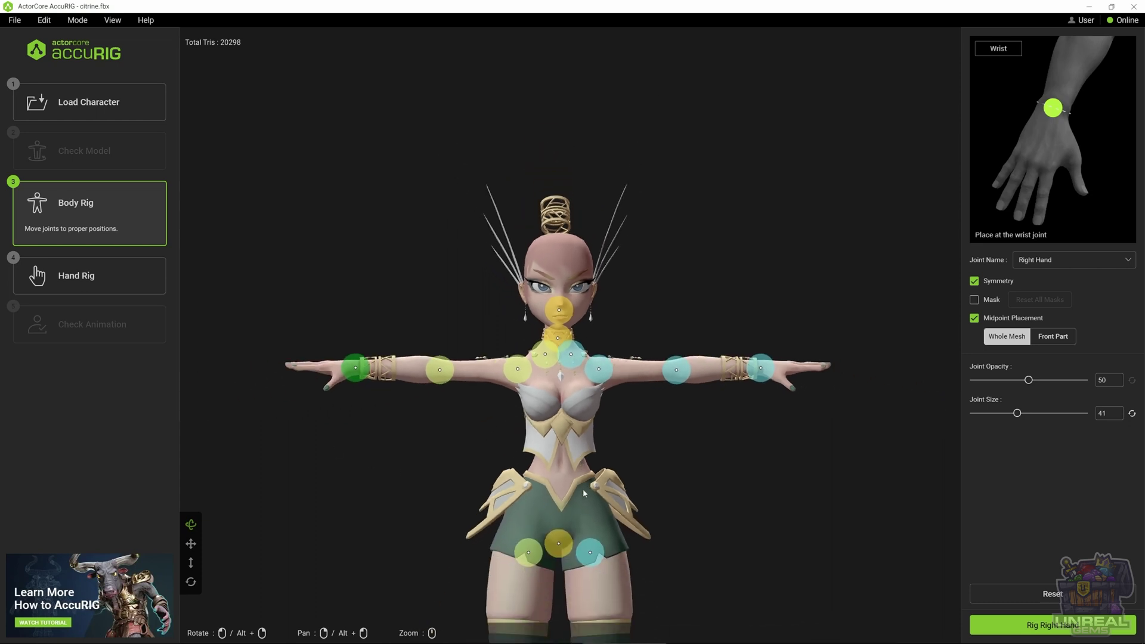
middle_click_drag(602, 520, 522, 273)
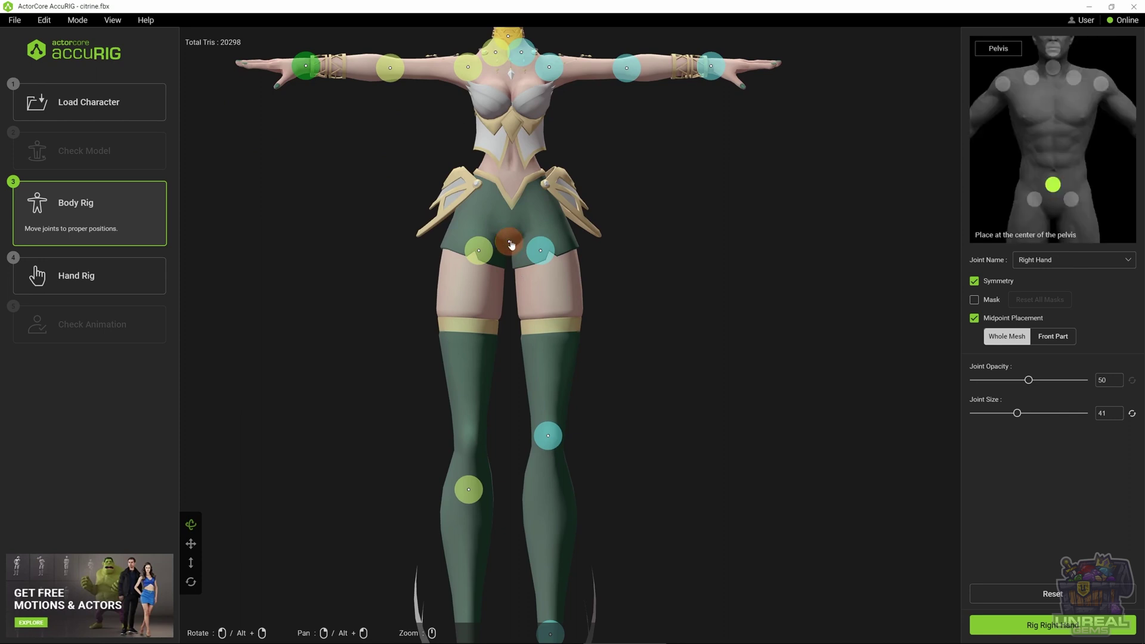
left_click_drag(512, 245, 509, 232)
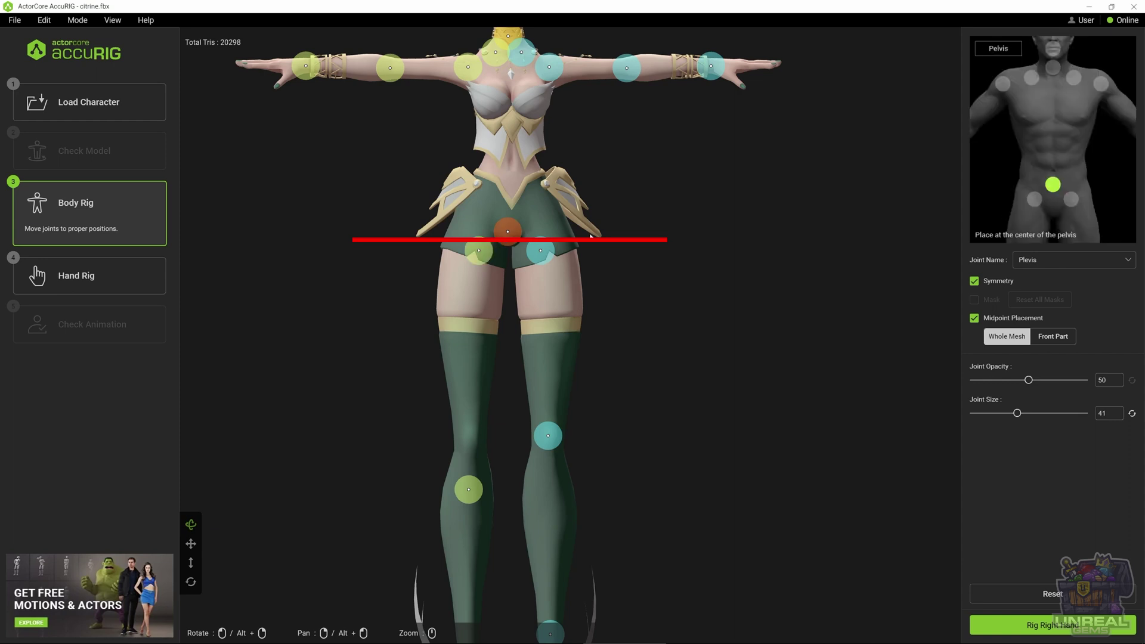
- Reposition both hip joints and level both knee joints, checking the legs from the side
left_click(477, 254)
left_click_drag(477, 253, 475, 251)
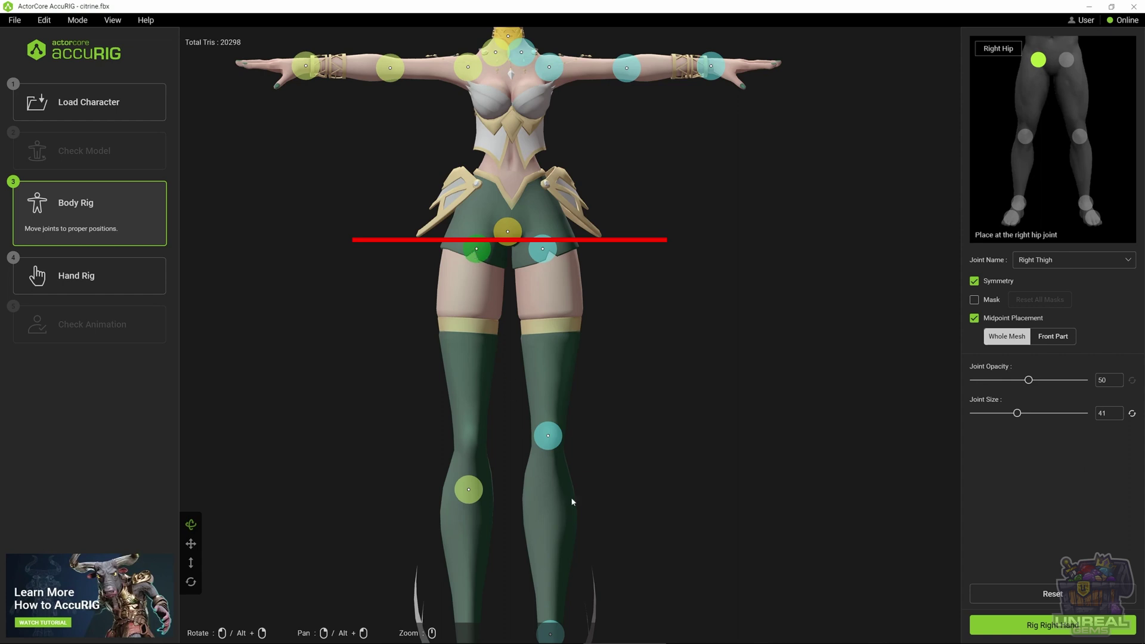
left_click(550, 446)
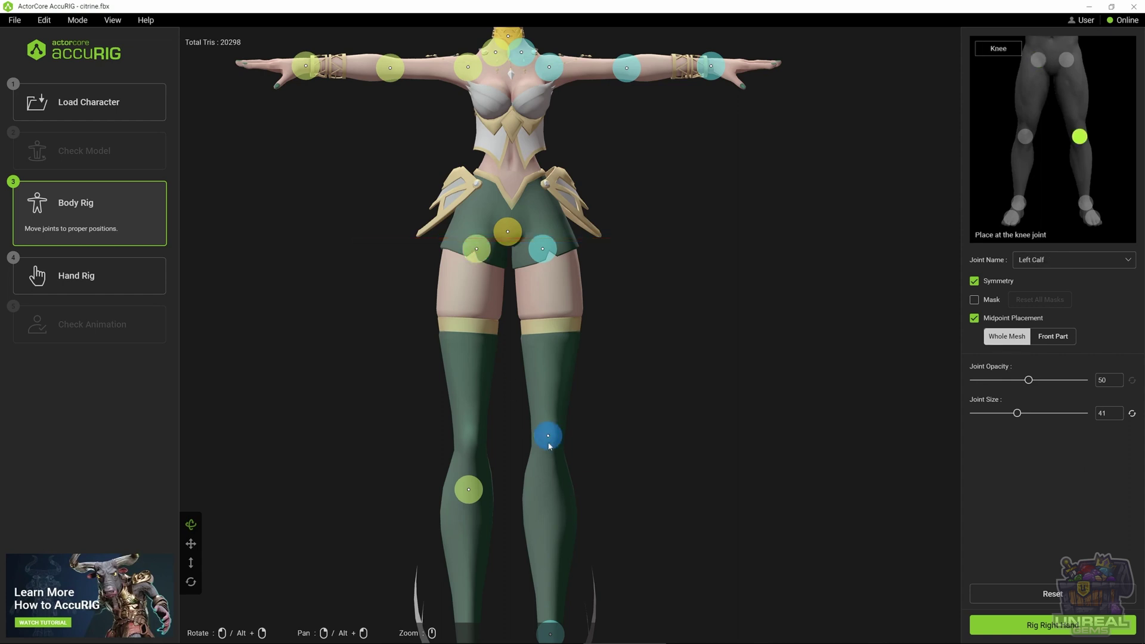
left_click_drag(549, 444, 548, 441)
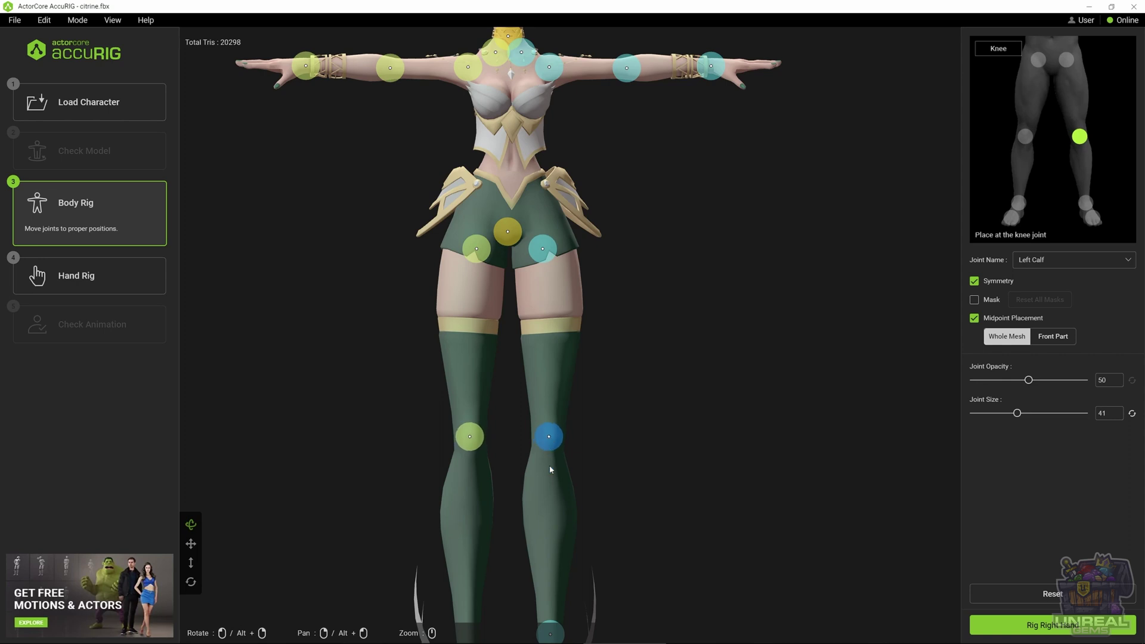
middle_click_drag(611, 513, 609, 393)
mouse_move(666, 371)
right_mouse_down()
mouse_move(507, 403)
mouse_move(491, 384)
mouse_move(549, 353)
mouse_move(626, 376)
mouse_move(686, 374)
mouse_move(660, 382)
mouse_move(650, 371)
right_mouse_up()
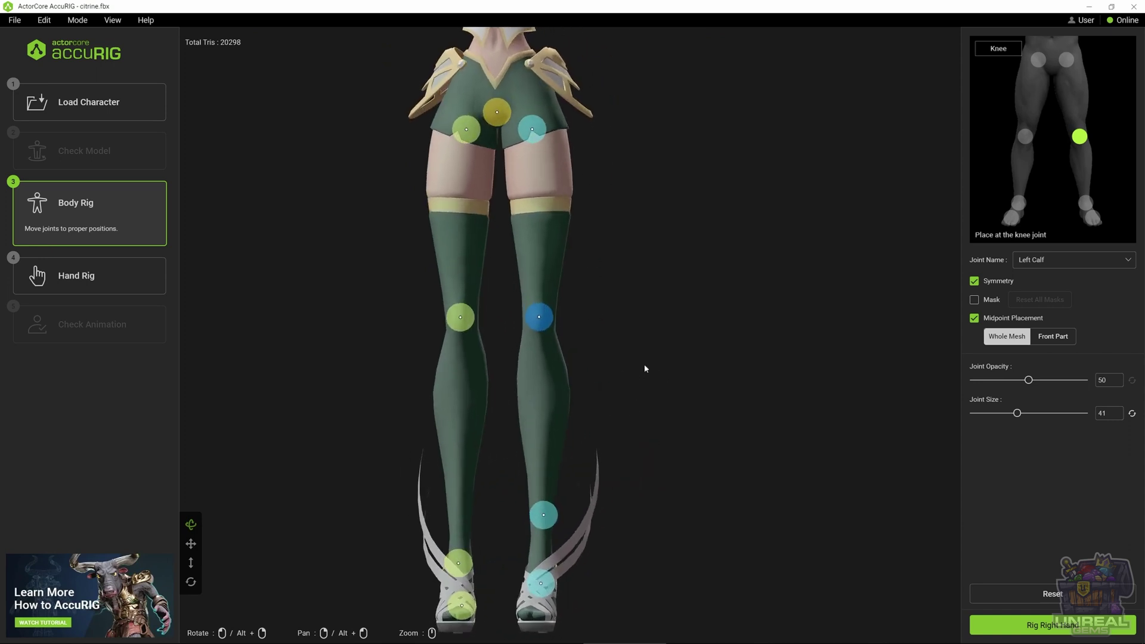
scroll(618, 360, "down", 5)
scroll(606, 388, "up", 8)
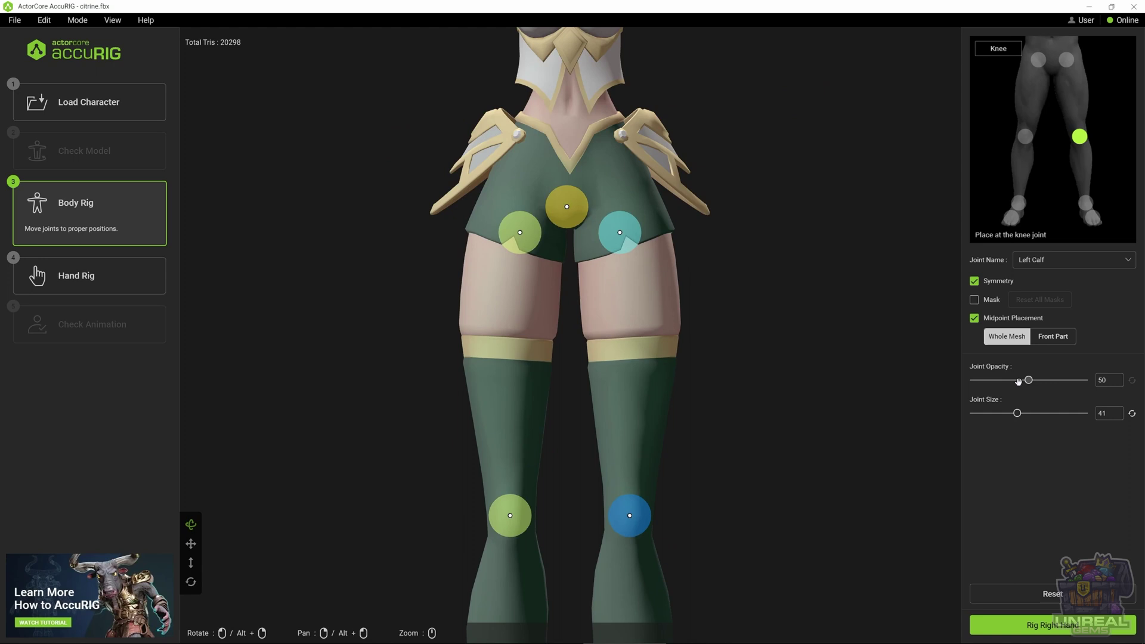
- Set joint opacity to 39, lower the knee joints, and move the ankle joints down to the ankles
left_click_drag(1018, 381, 1011, 381)
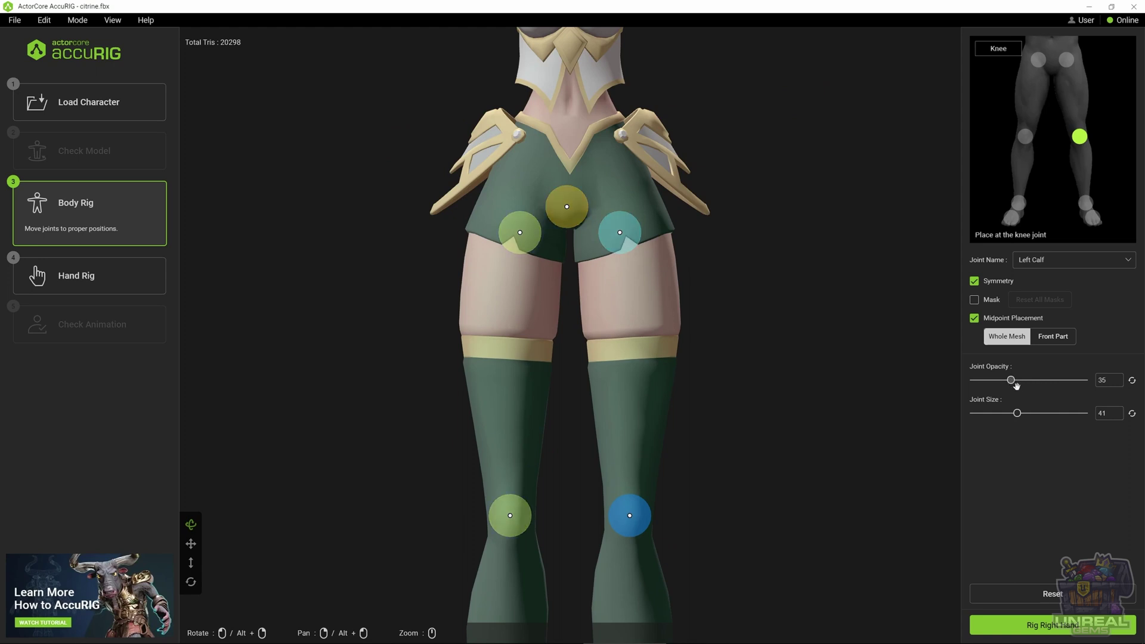
left_click(1016, 385)
left_click_drag(635, 518, 636, 521)
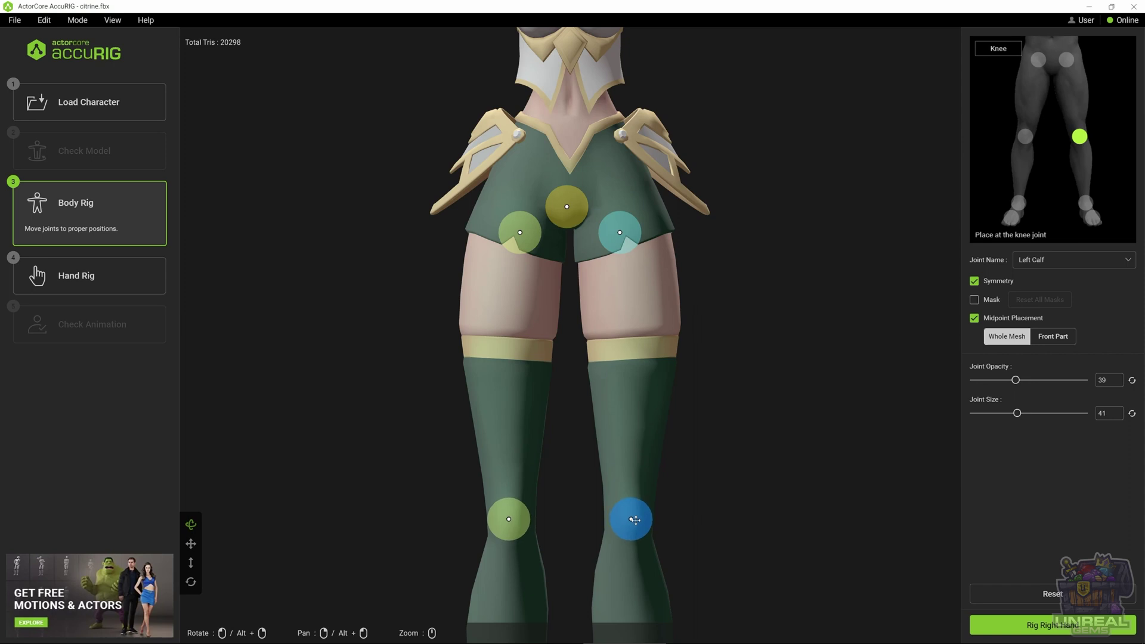
middle_click_drag(716, 542, 739, 156)
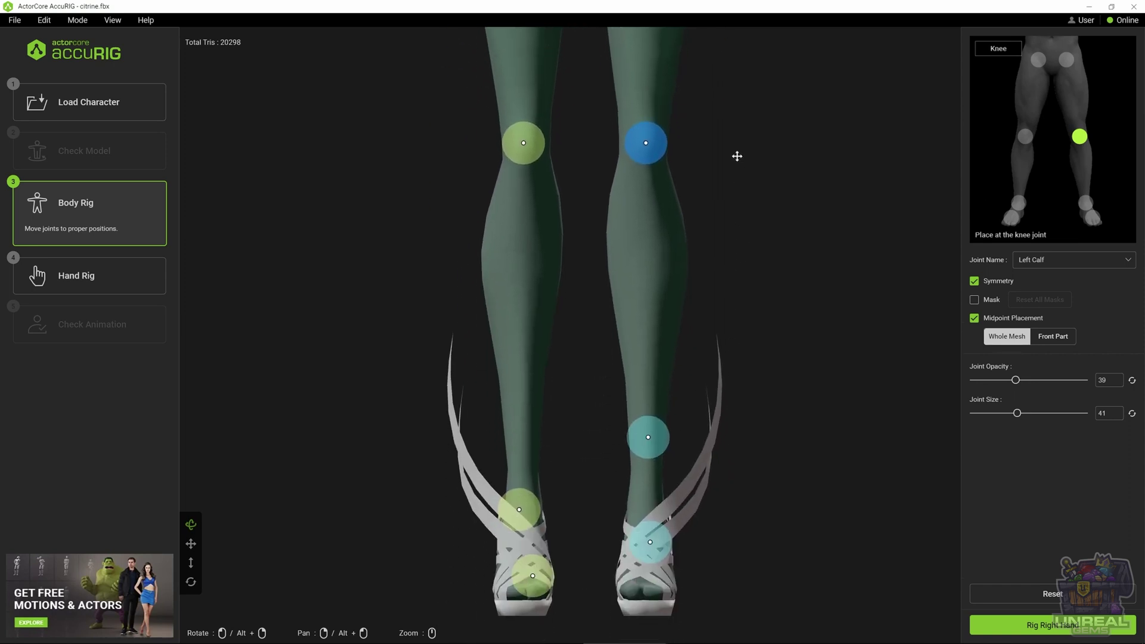
left_click(651, 429)
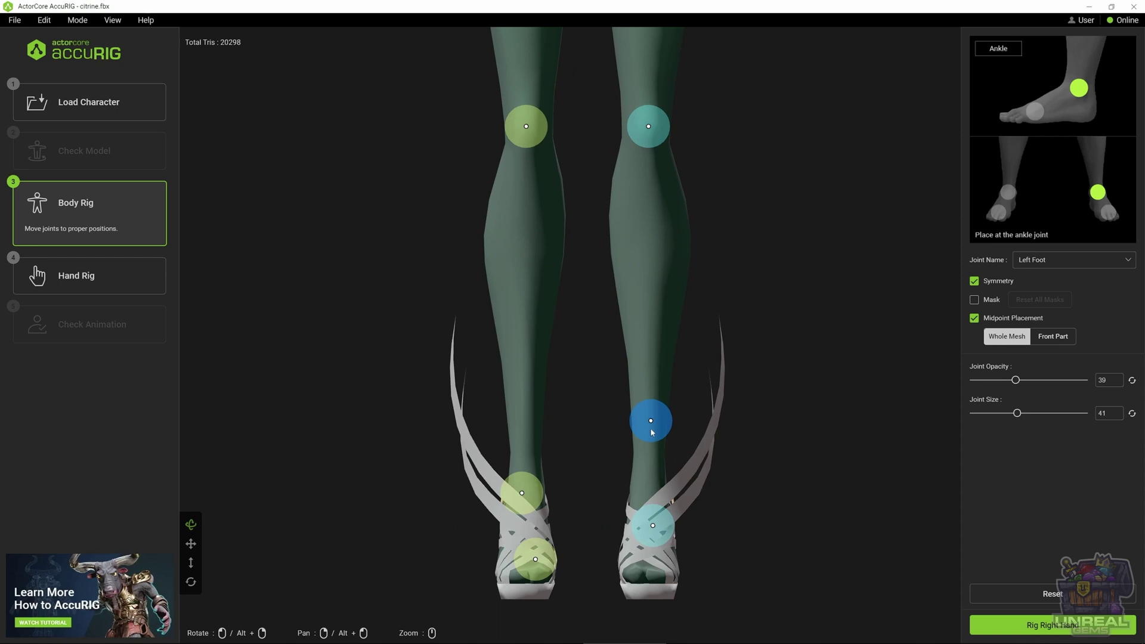
left_click_drag(651, 427, 652, 527)
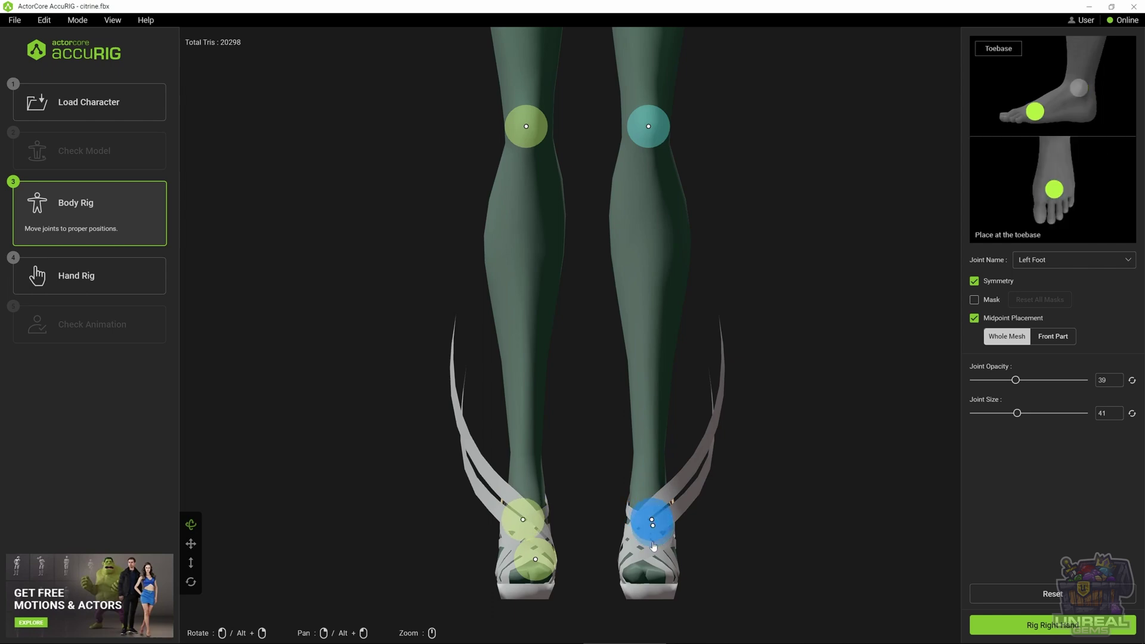
- Move the toe base joints onto the feet and raise the ankles slightly, checking from the side
right_click_drag(813, 468, 777, 562)
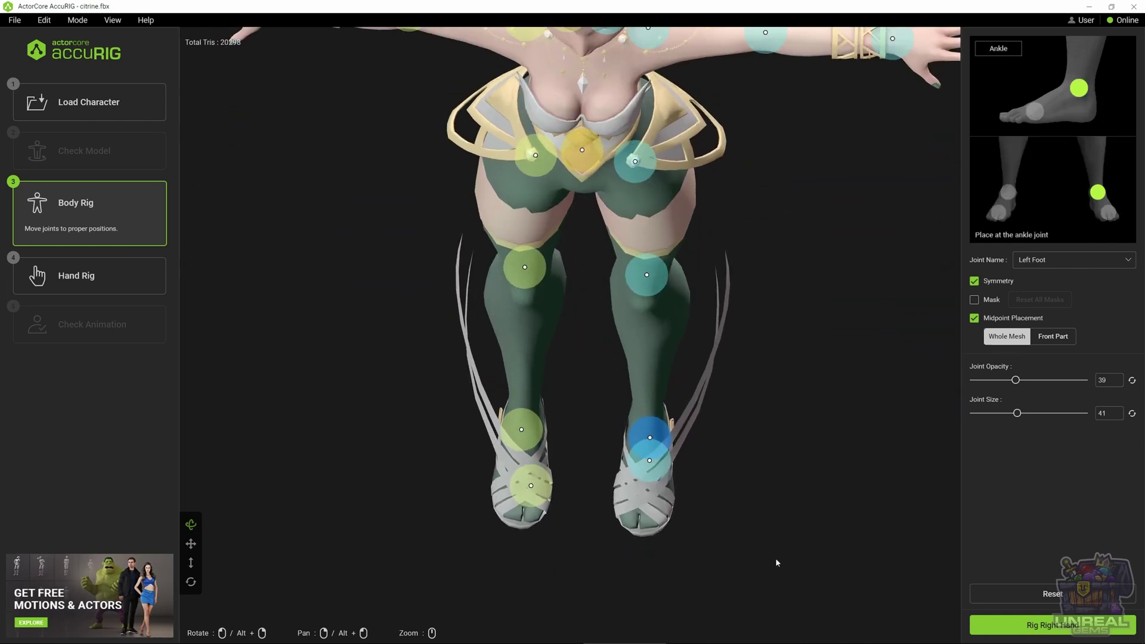
left_click_drag(653, 473, 647, 507)
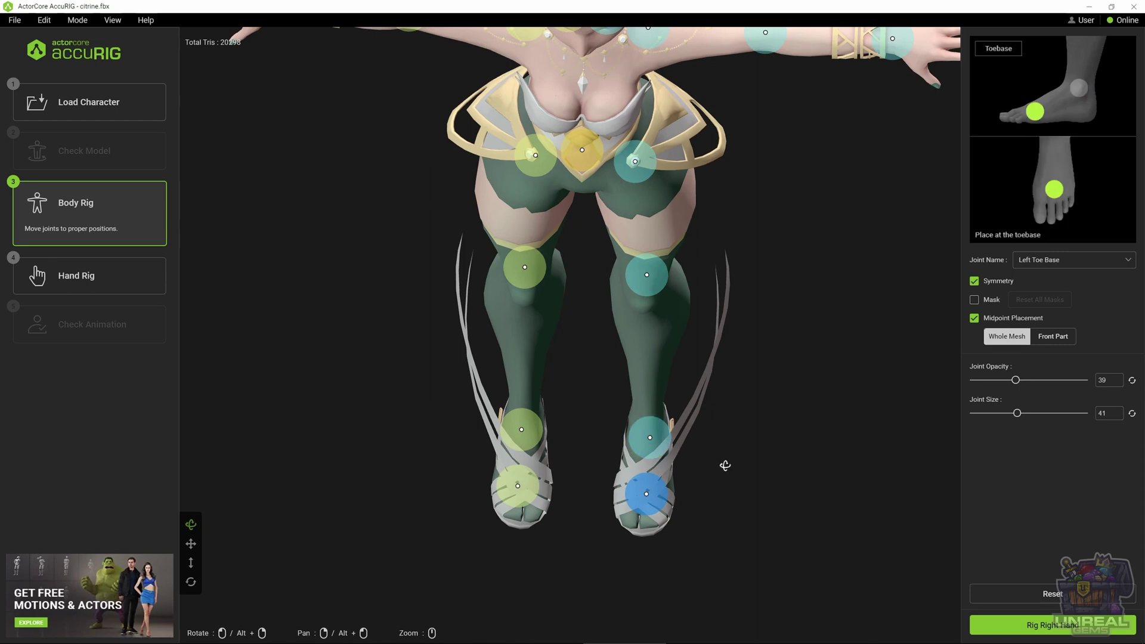
right_click_drag(724, 463, 722, 379)
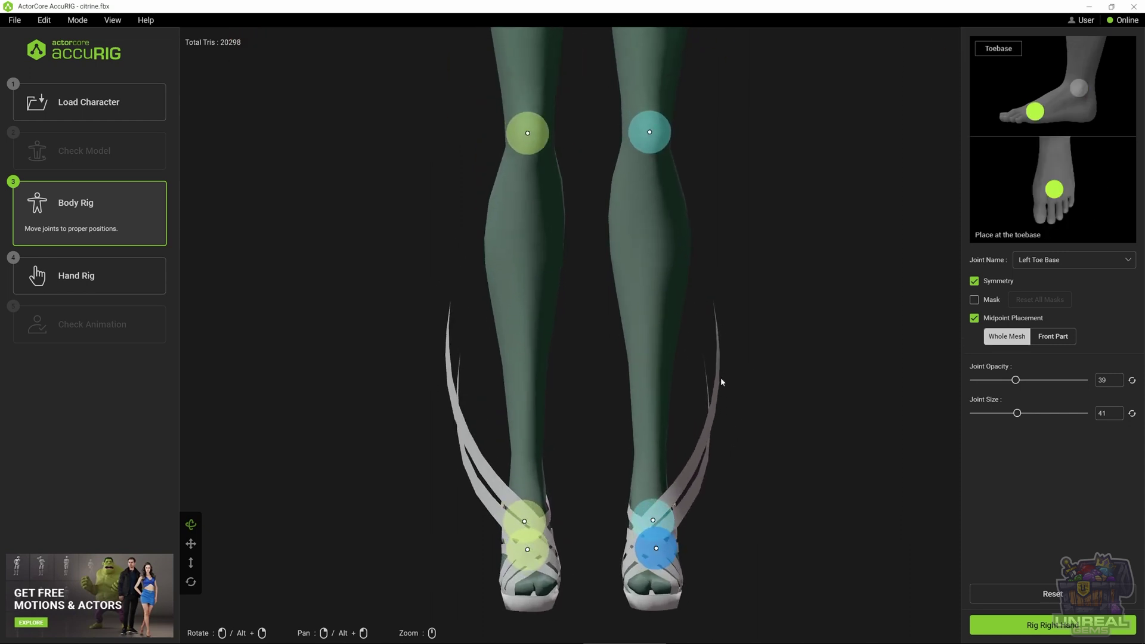
left_click(649, 502)
mouse_move(649, 503)
left_mouse_down()
mouse_move(650, 479)
mouse_move(649, 495)
left_mouse_up()
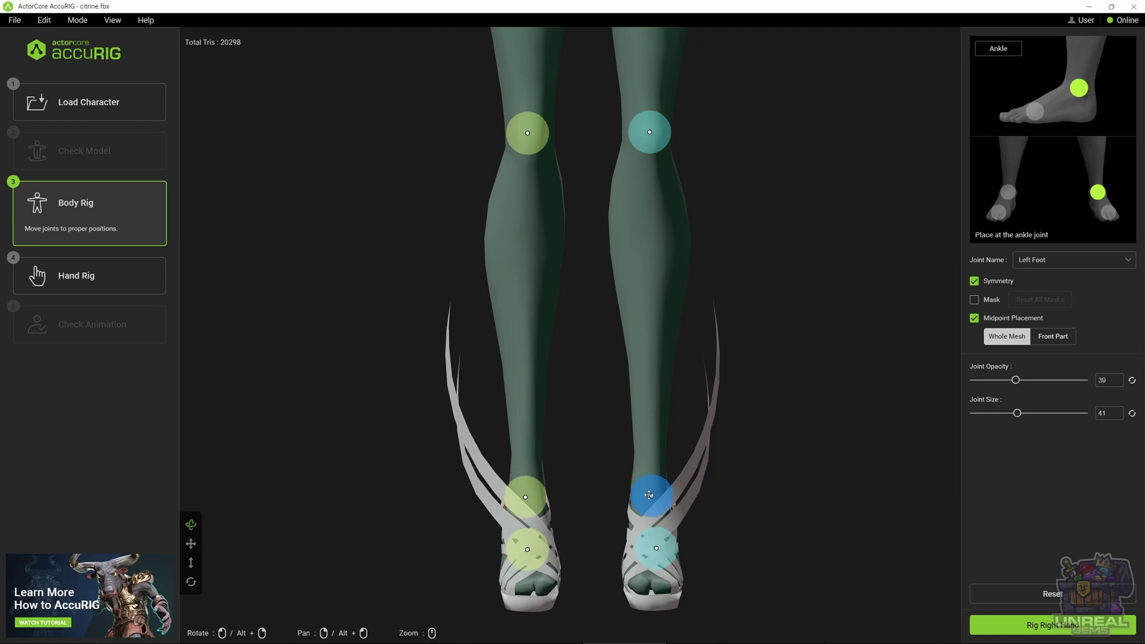
right_click_drag(803, 463, 672, 440)
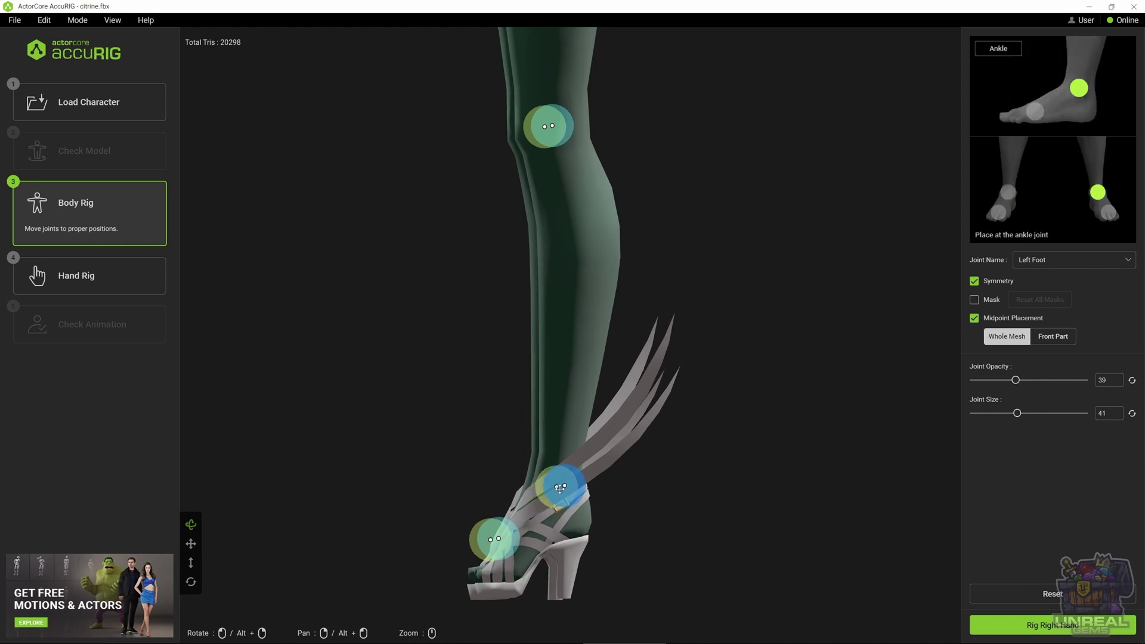
right_click_drag(639, 471, 787, 478)
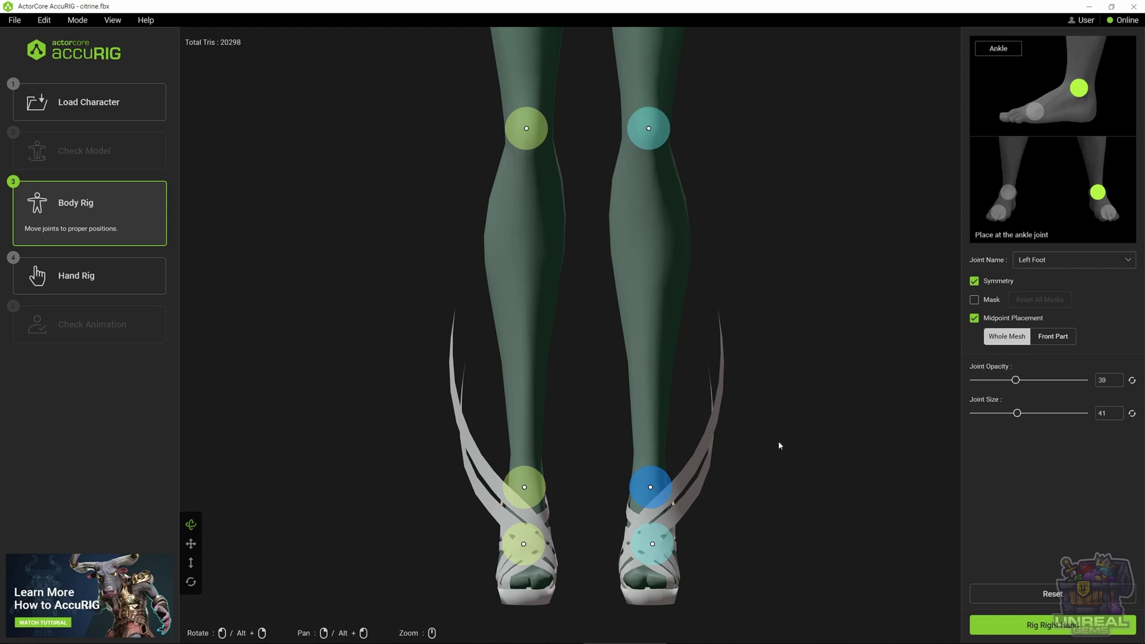
mouse_move(786, 455)
right_mouse_down()
mouse_move(648, 441)
mouse_move(762, 430)
mouse_move(799, 458)
mouse_move(777, 476)
mouse_move(786, 454)
right_mouse_up()
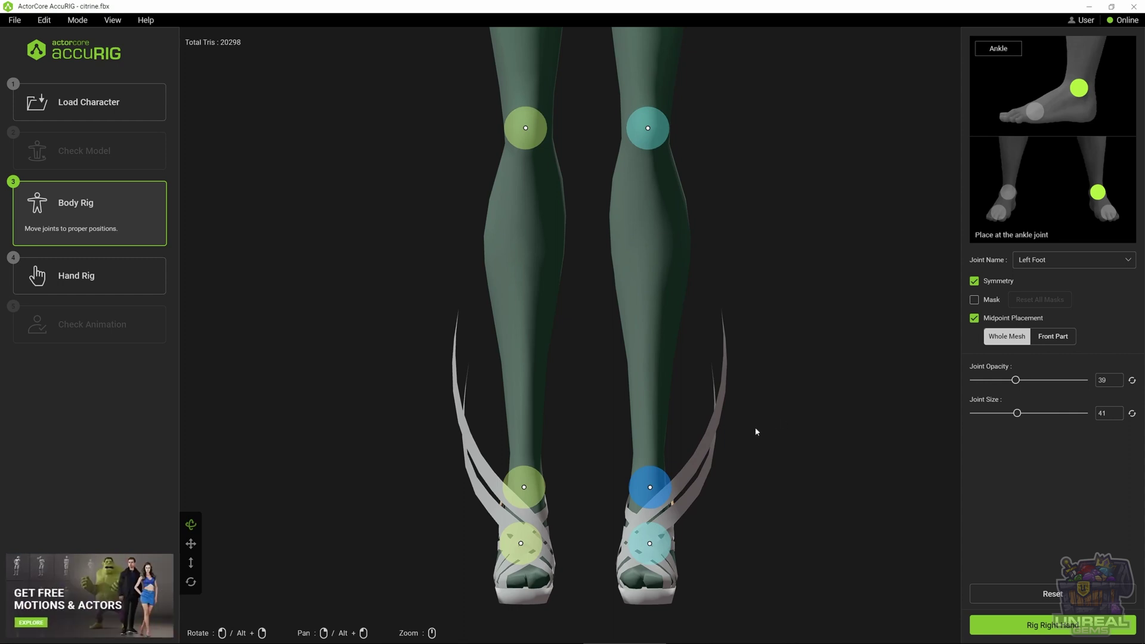
right_click_drag(754, 430, 751, 329)
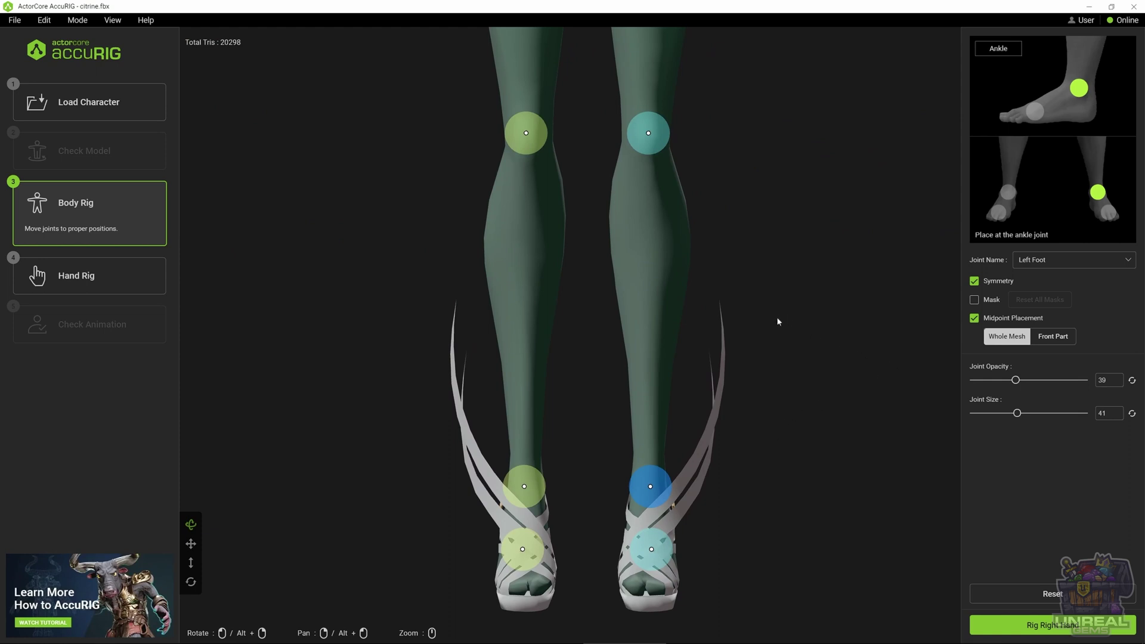
scroll(778, 321, "down", 6)
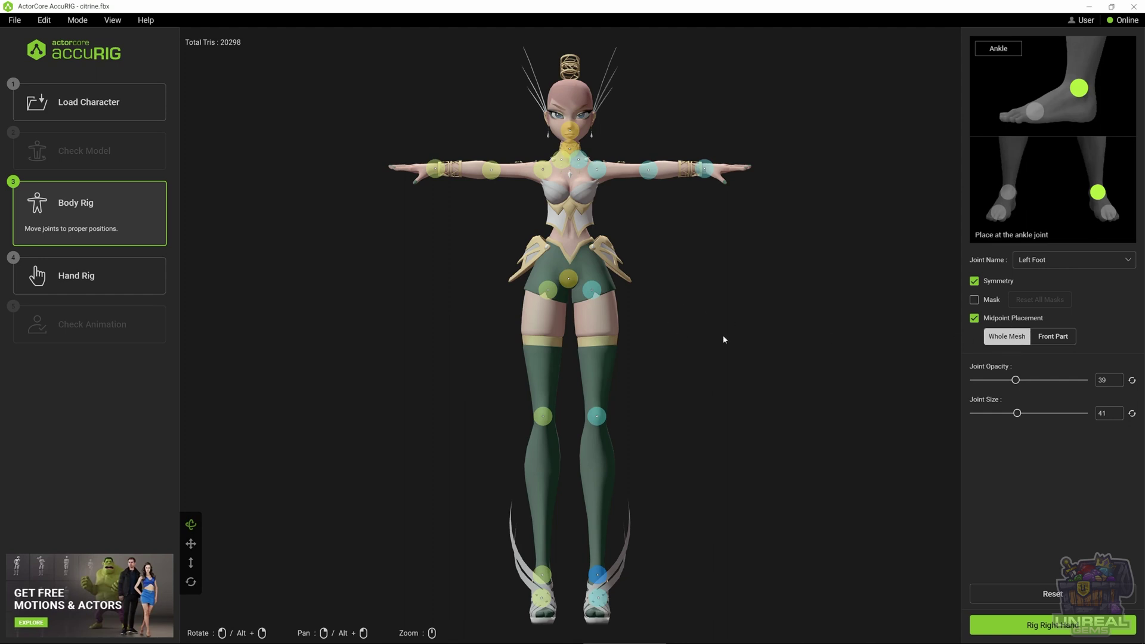
left_click_drag(745, 243, 646, 289)
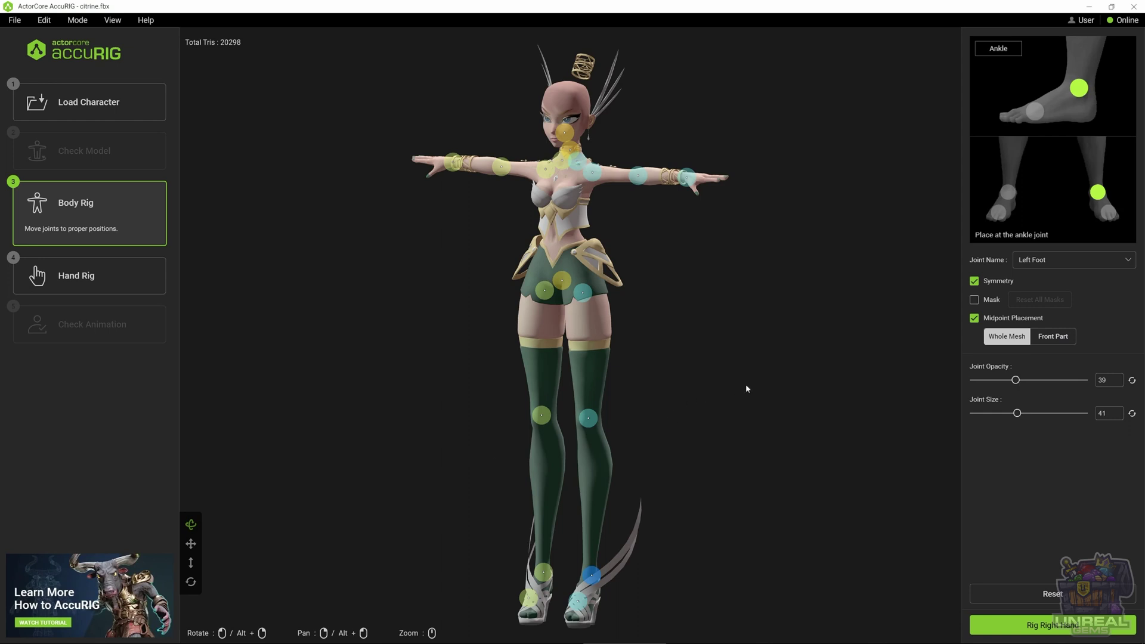
left_click_drag(747, 388, 637, 402)
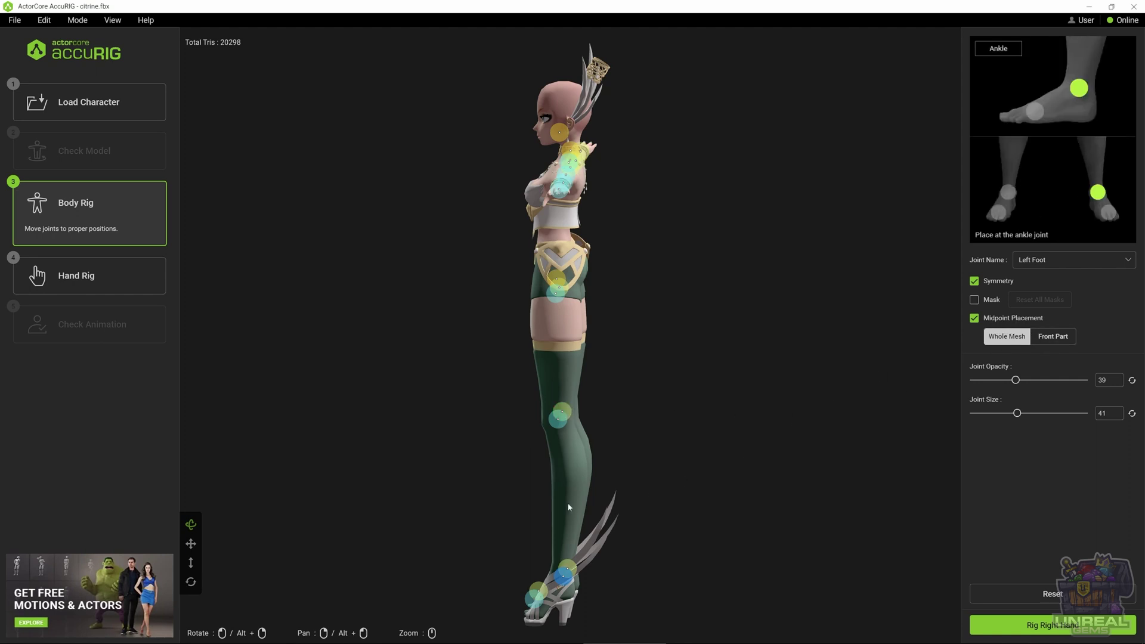
left_click_drag(597, 409, 754, 379)
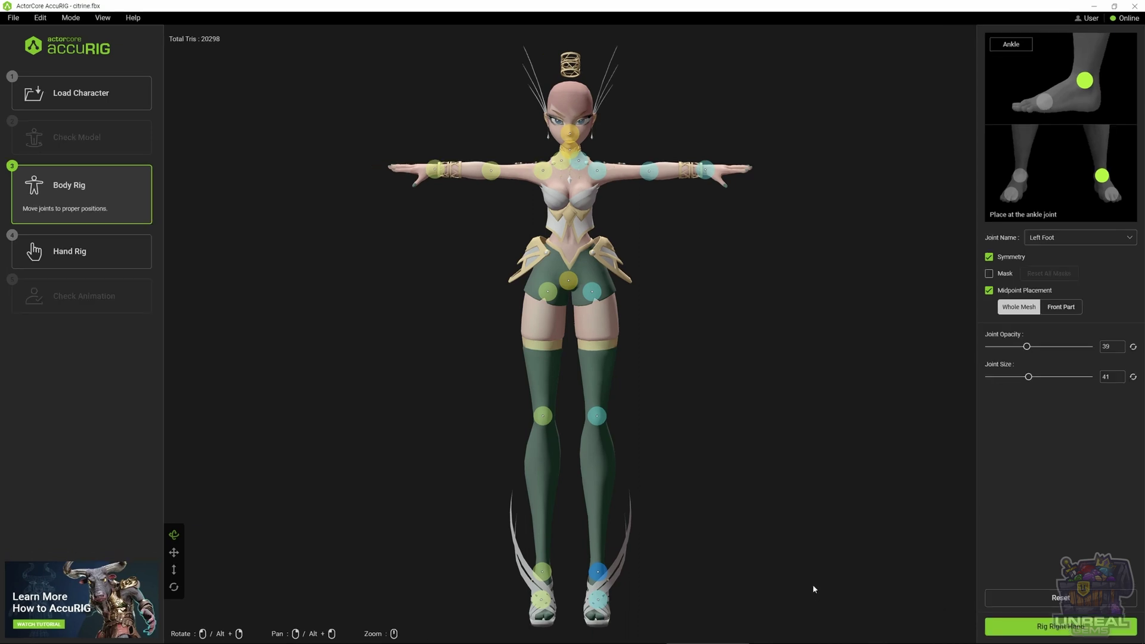
- Start the hand rig with five fingers and place the three thumb joints along the thumb
left_click(1038, 628)
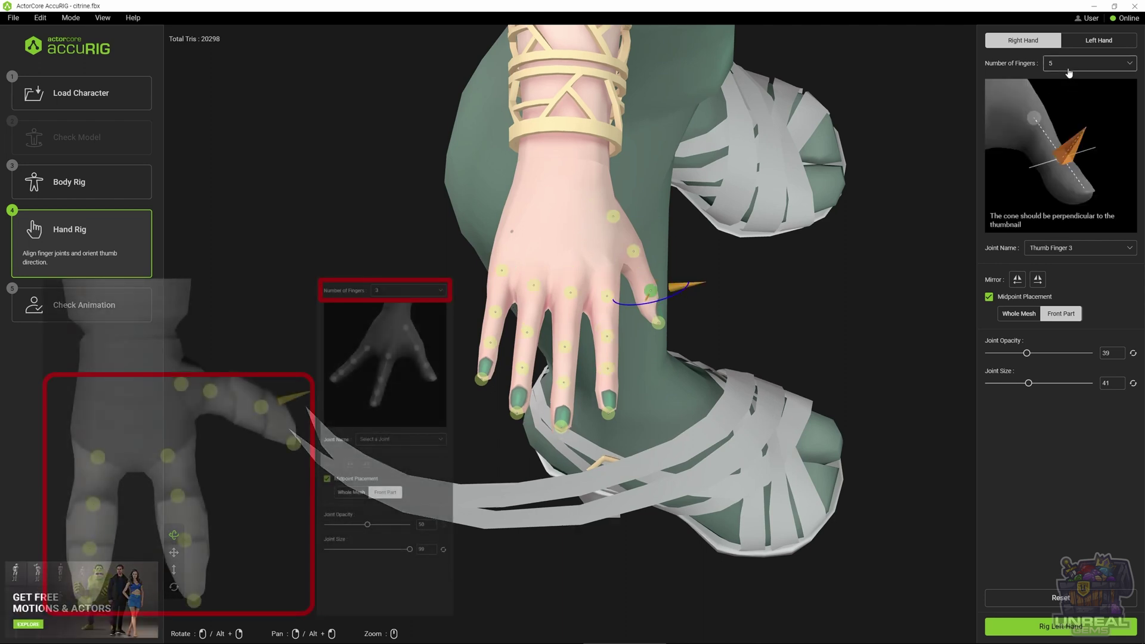
left_click(1073, 63)
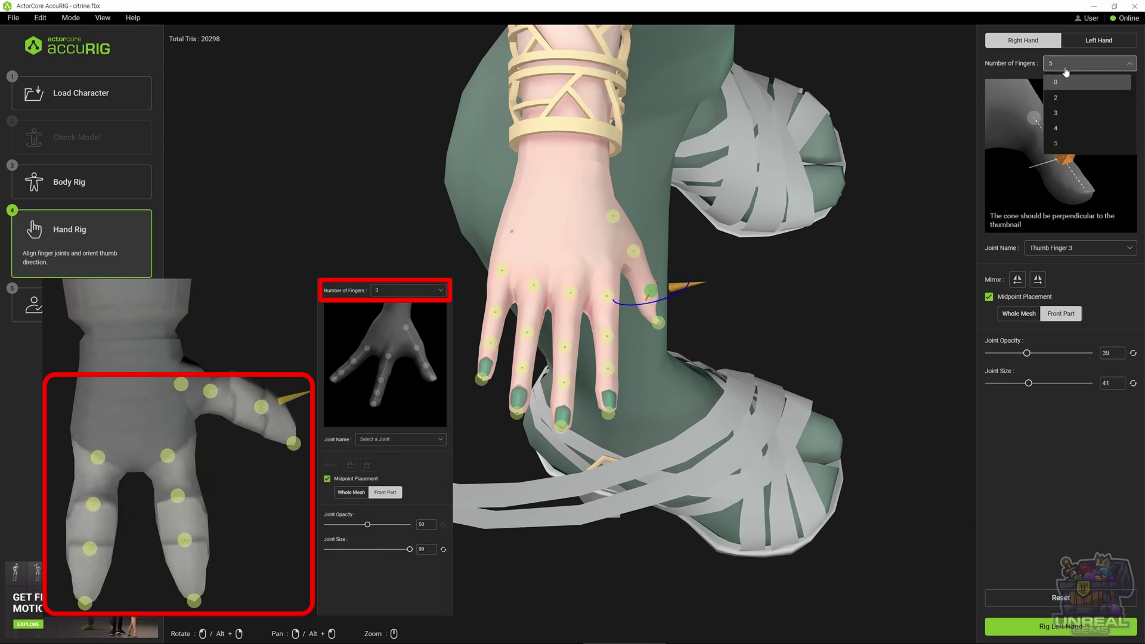
left_click(1056, 143)
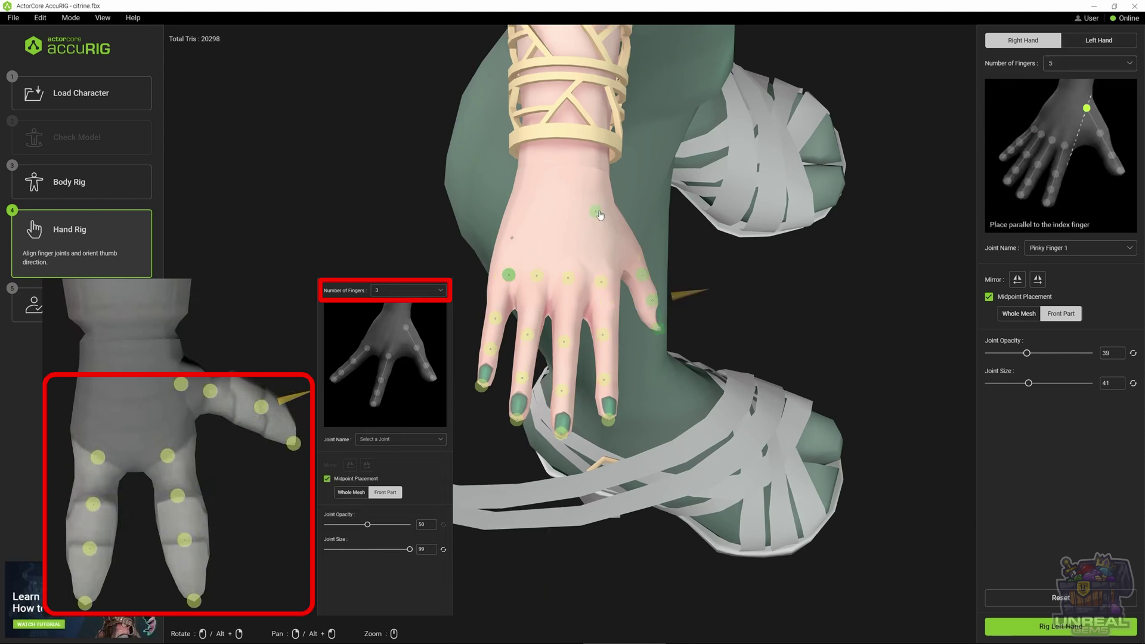
left_click_drag(598, 213, 614, 222)
left_click_drag(642, 273, 631, 252)
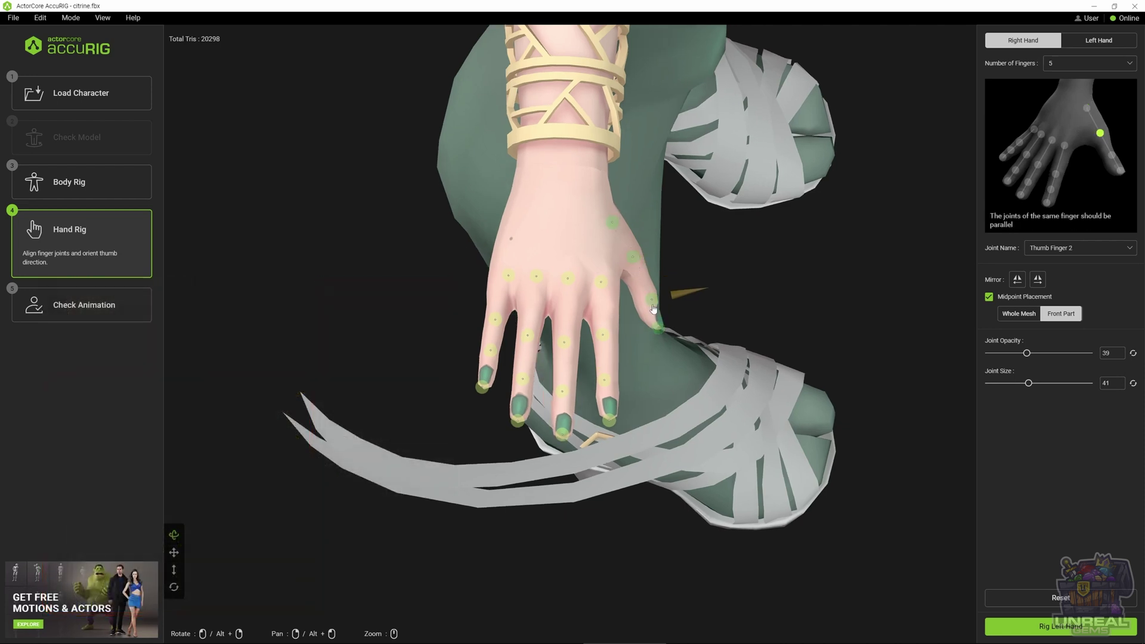
left_click_drag(653, 306, 651, 302)
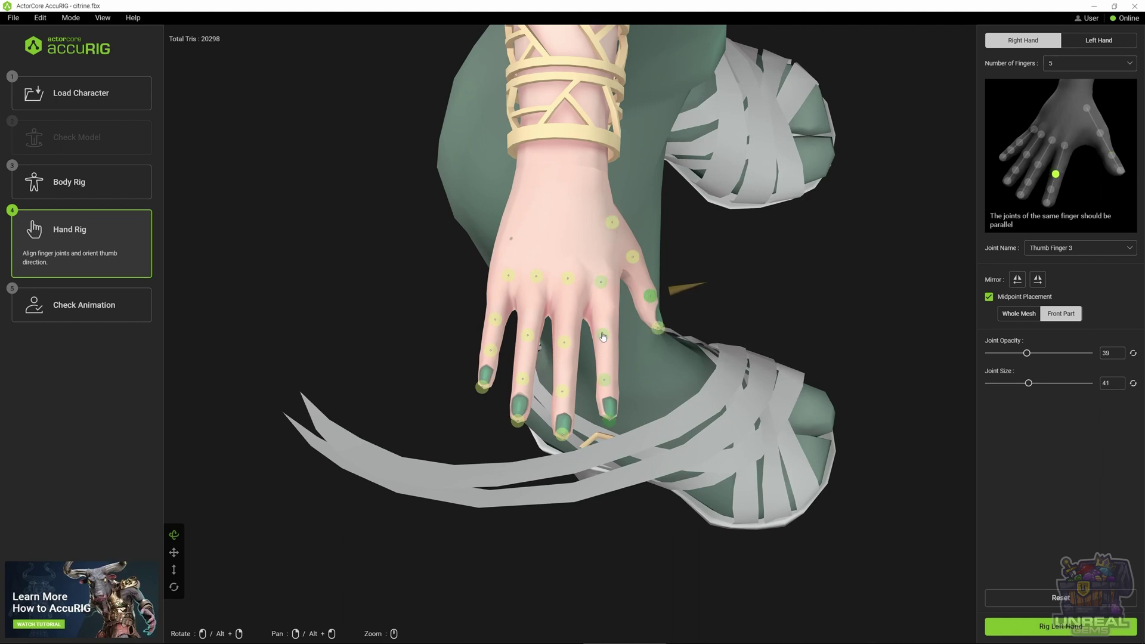
- Shift the index finger joint and lower the knuckle joints, then view the hand sideways
left_click(604, 376)
left_click_drag(604, 375, 608, 375)
left_click(565, 281)
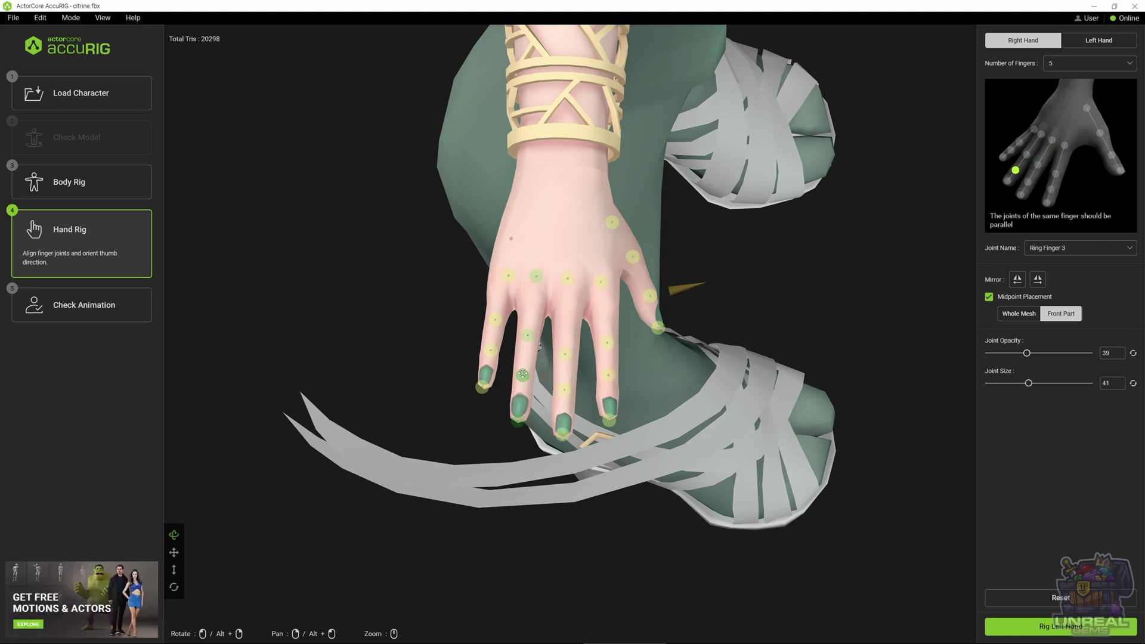
left_click_drag(568, 283, 607, 302)
left_click(601, 281)
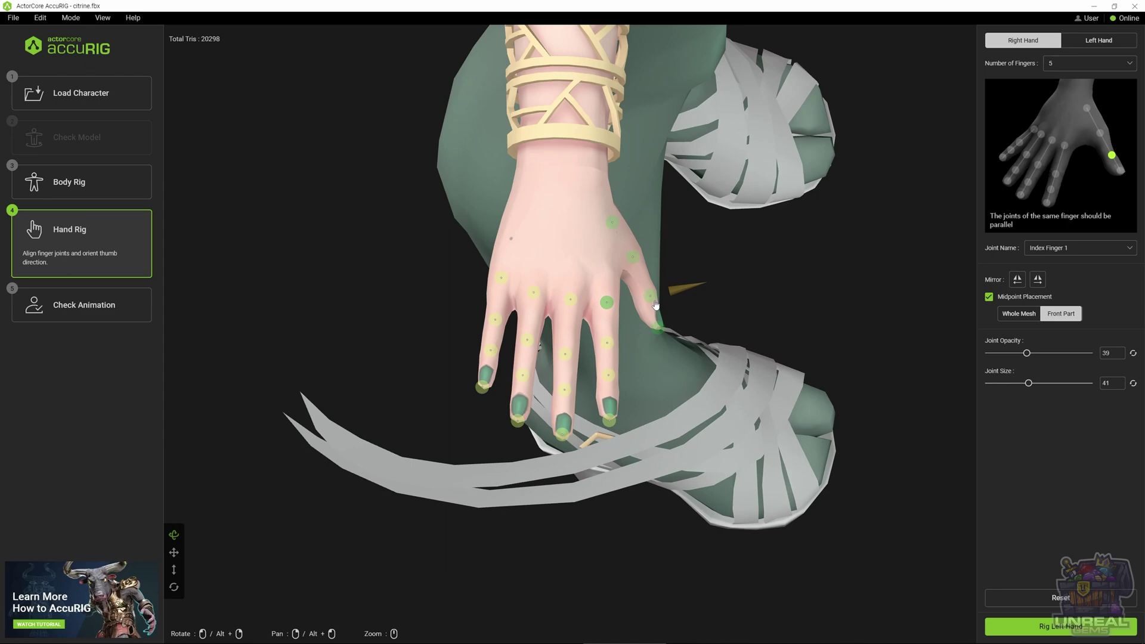
right_click_drag(700, 305, 662, 321)
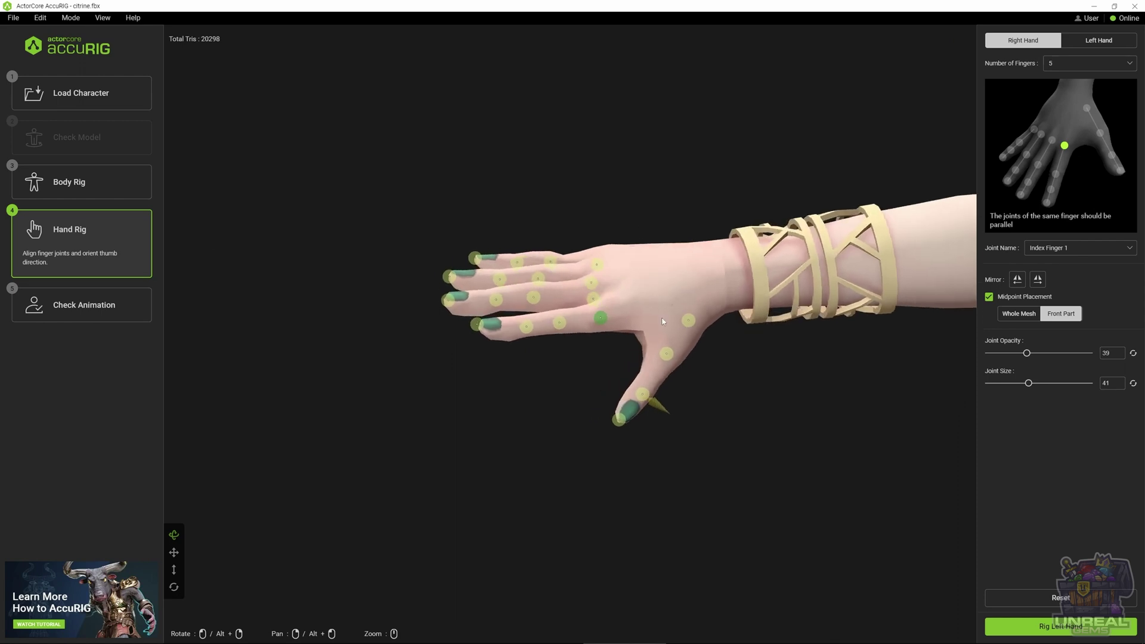
- Rotate the right Thumb Finger 3 cone until it lies perpendicular to the thumbnail
left_click(664, 406)
left_click_drag(658, 407, 617, 381)
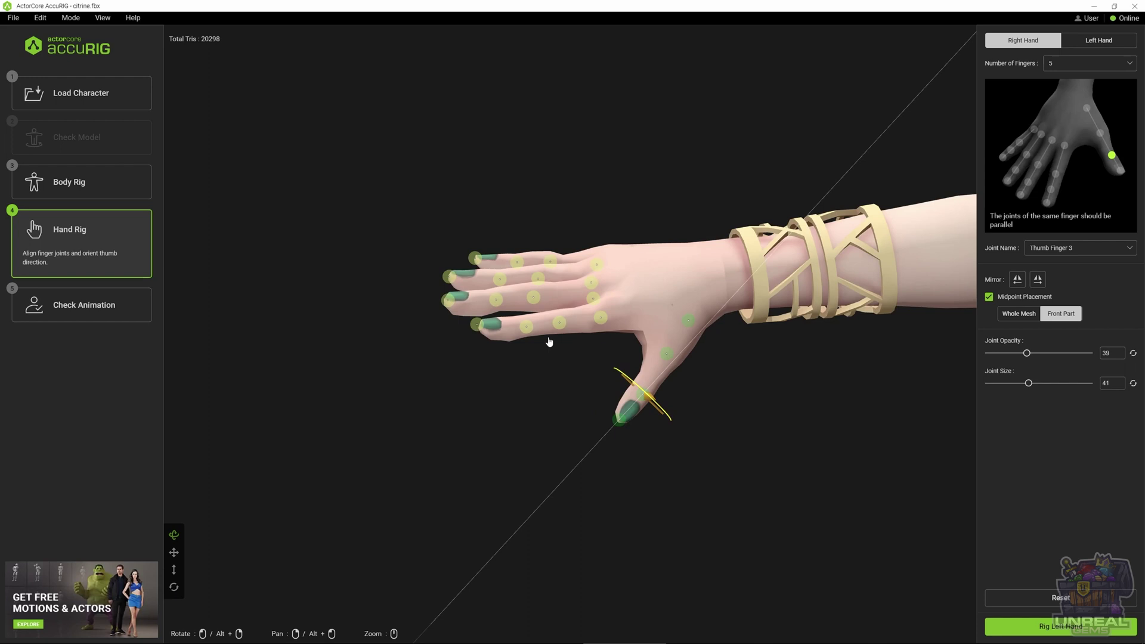
right_click_drag(634, 398, 716, 365)
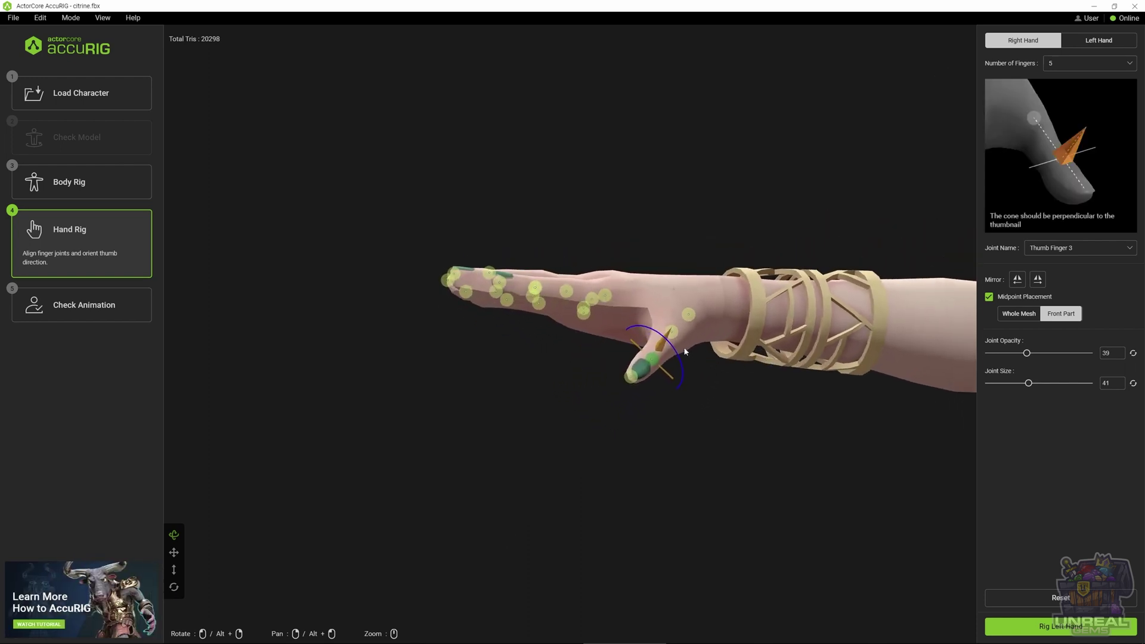
left_click_drag(677, 352, 708, 382)
right_click_drag(711, 385, 847, 468)
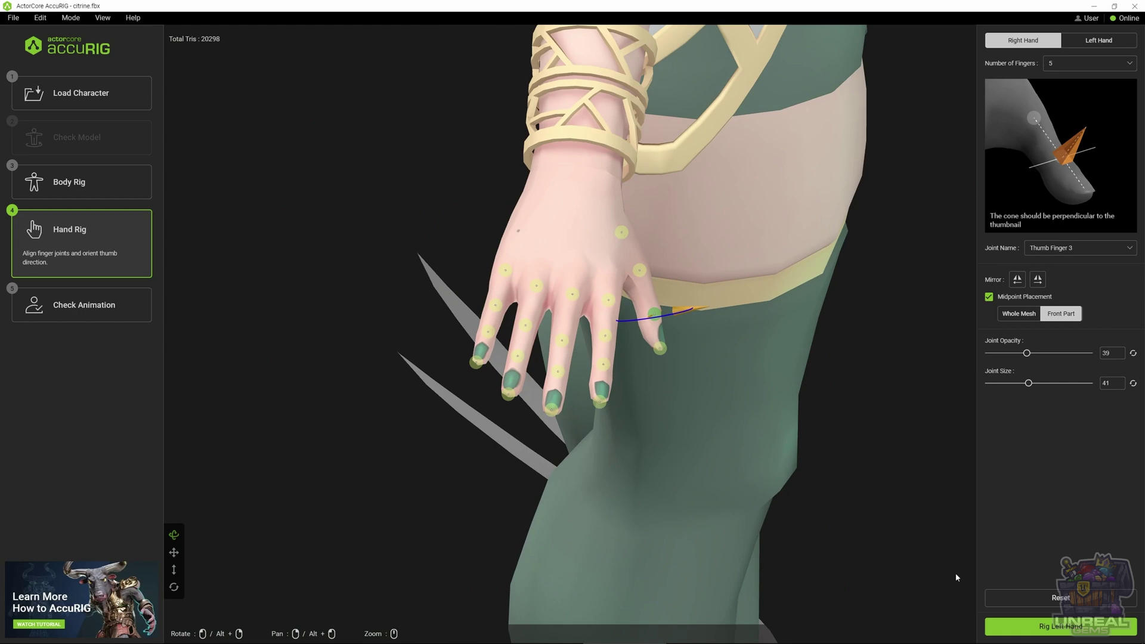
- Complete the right hand and mirror its finger joints onto the left hand
left_click(1047, 627)
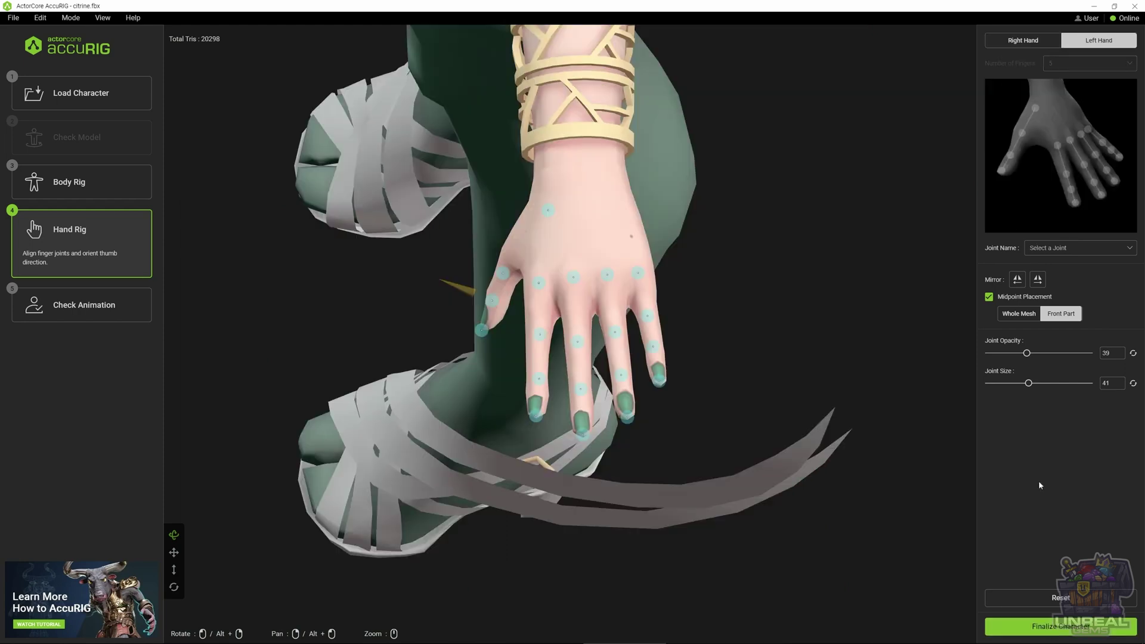
left_click(1038, 285)
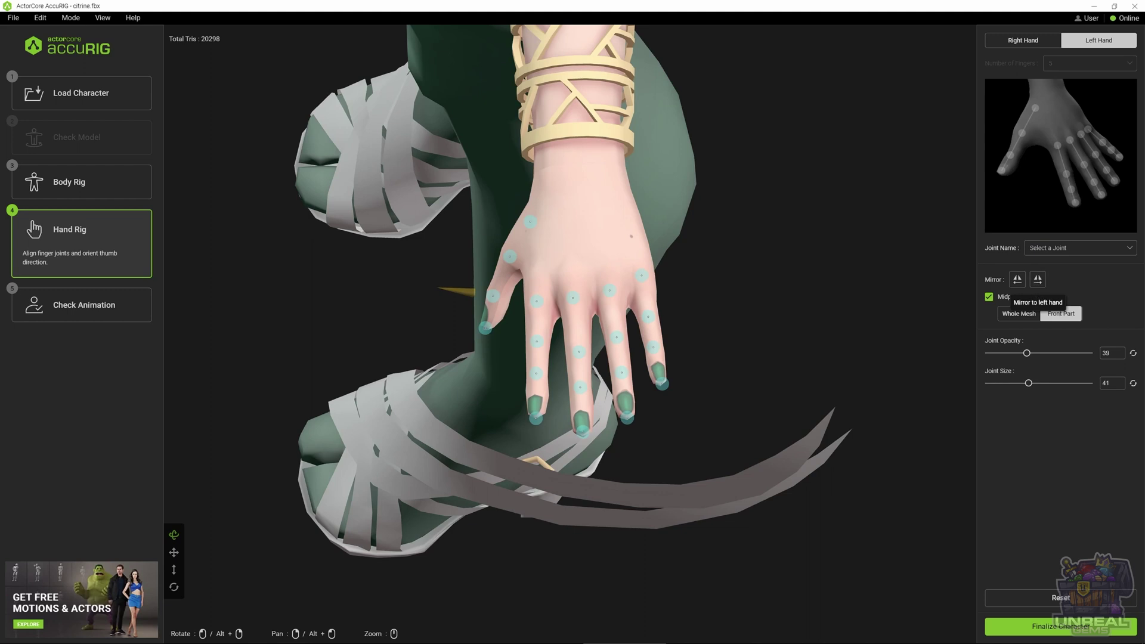
left_click_drag(497, 395, 473, 399)
- Select and inspect the left Thumb Finger 3 cone, then pick the index fingertip joint
left_click(489, 381)
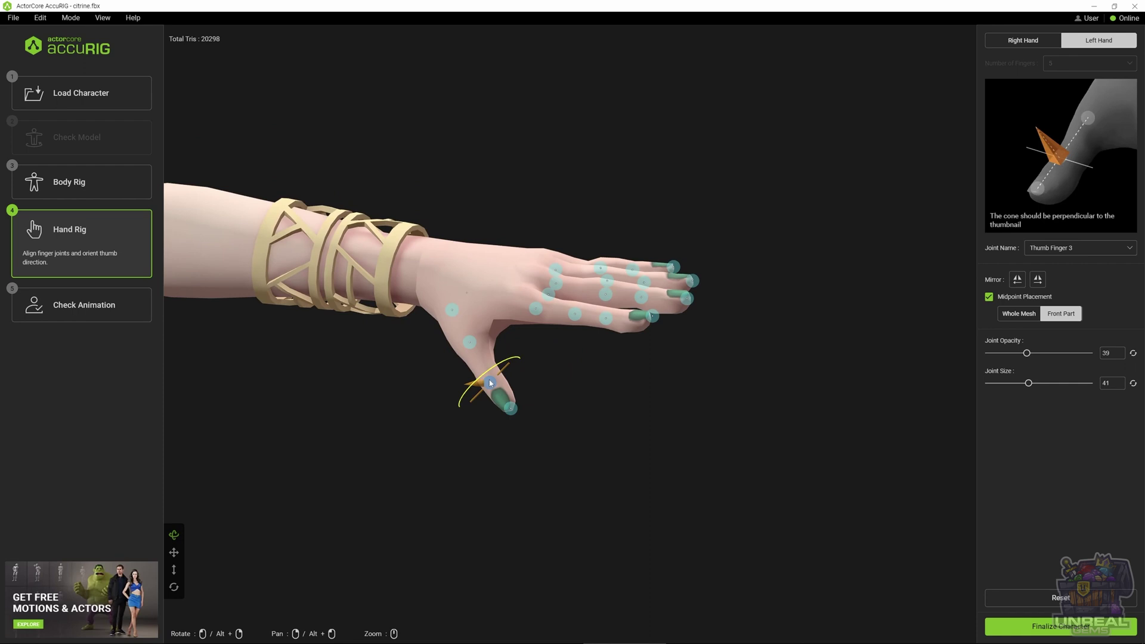
left_click_drag(476, 430, 508, 430)
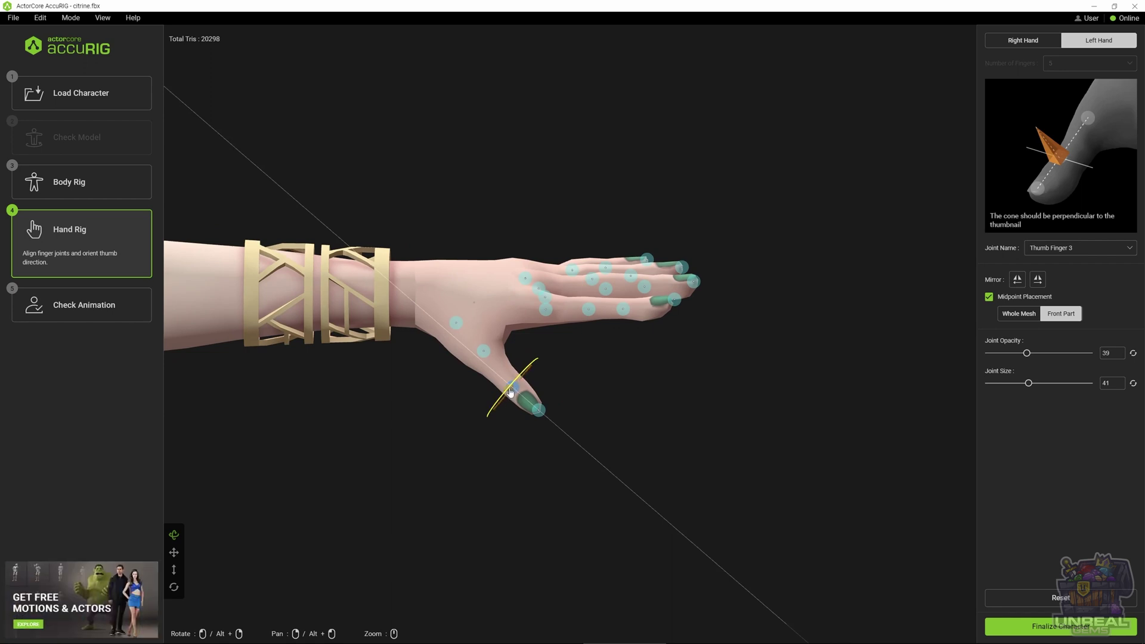
left_click_drag(659, 391, 538, 486)
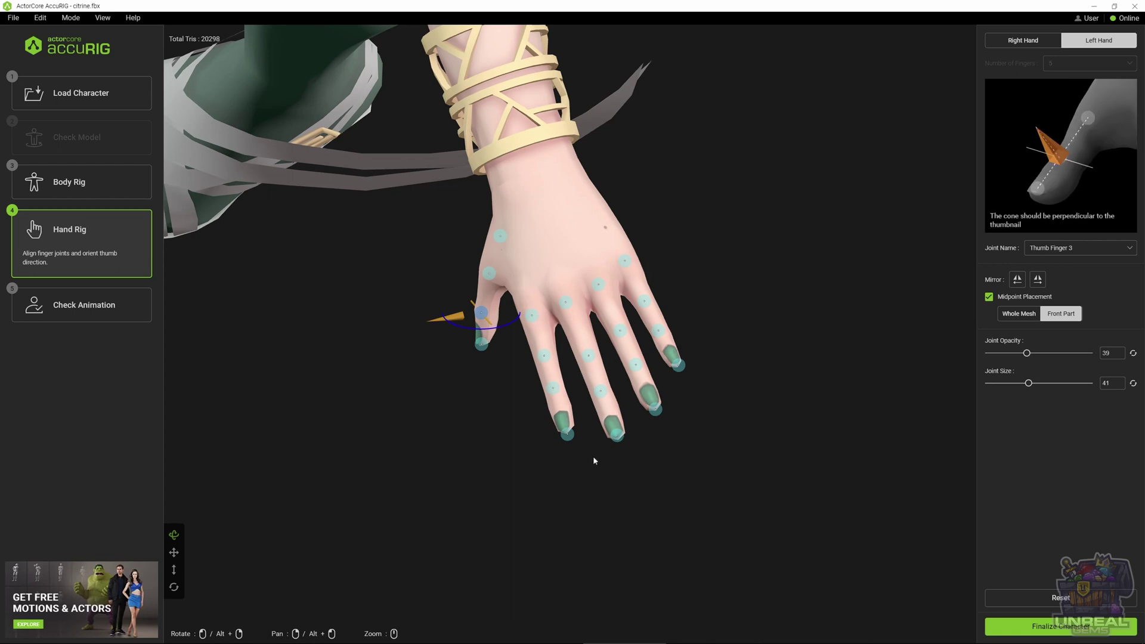
left_click(568, 436)
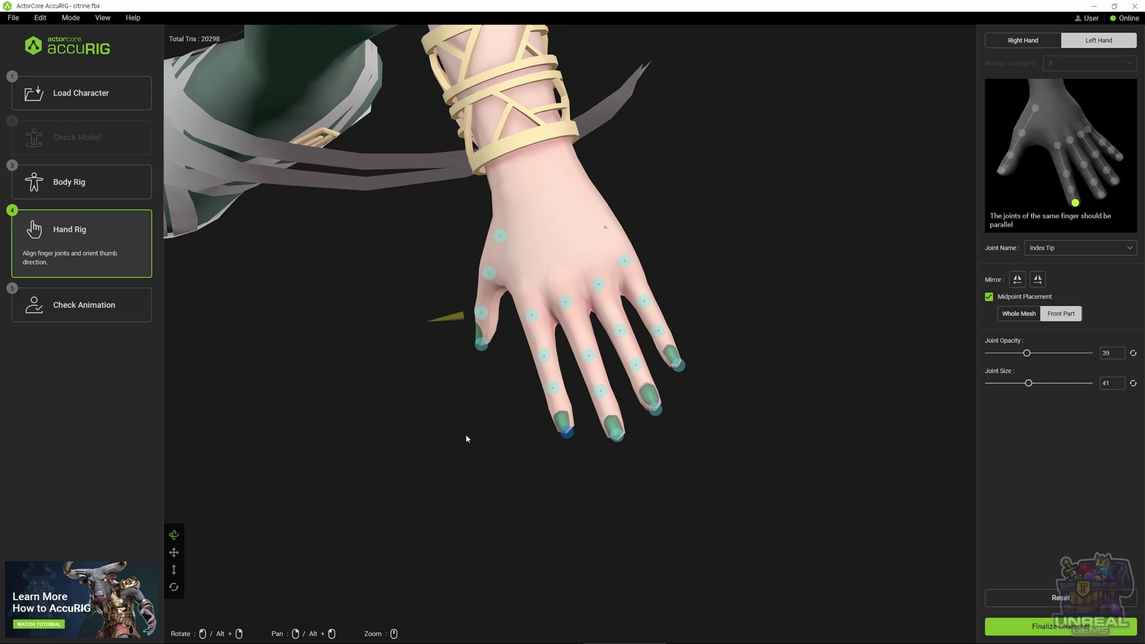
- Finalize the character and preview the rig in the F pose
left_click(1061, 626)
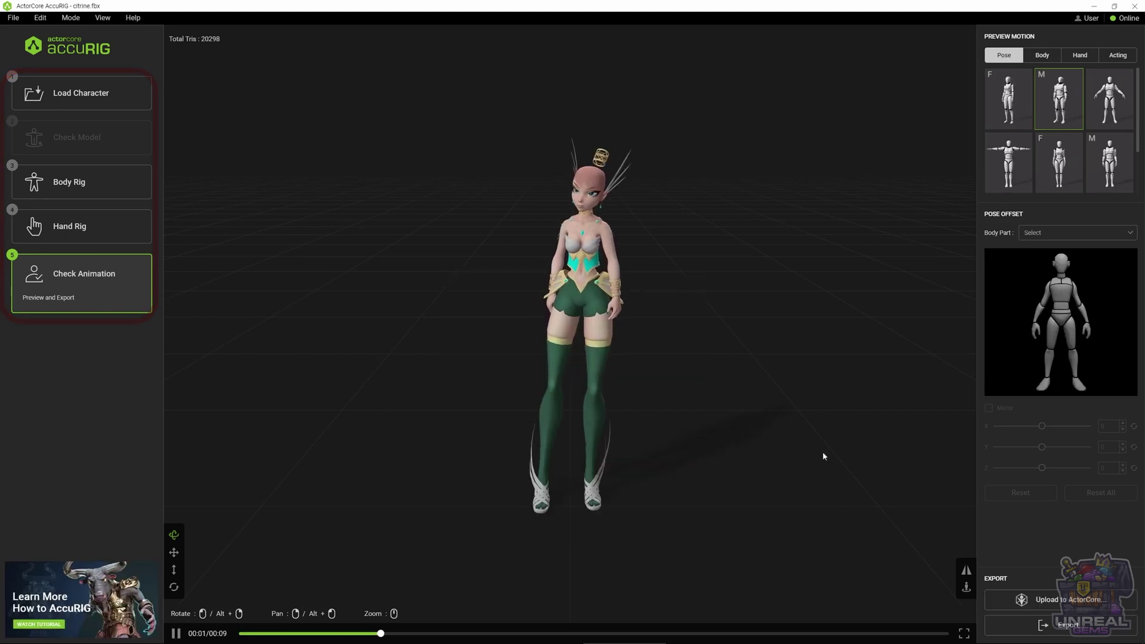
left_click(1056, 160)
scroll(1053, 161, "down", 1)
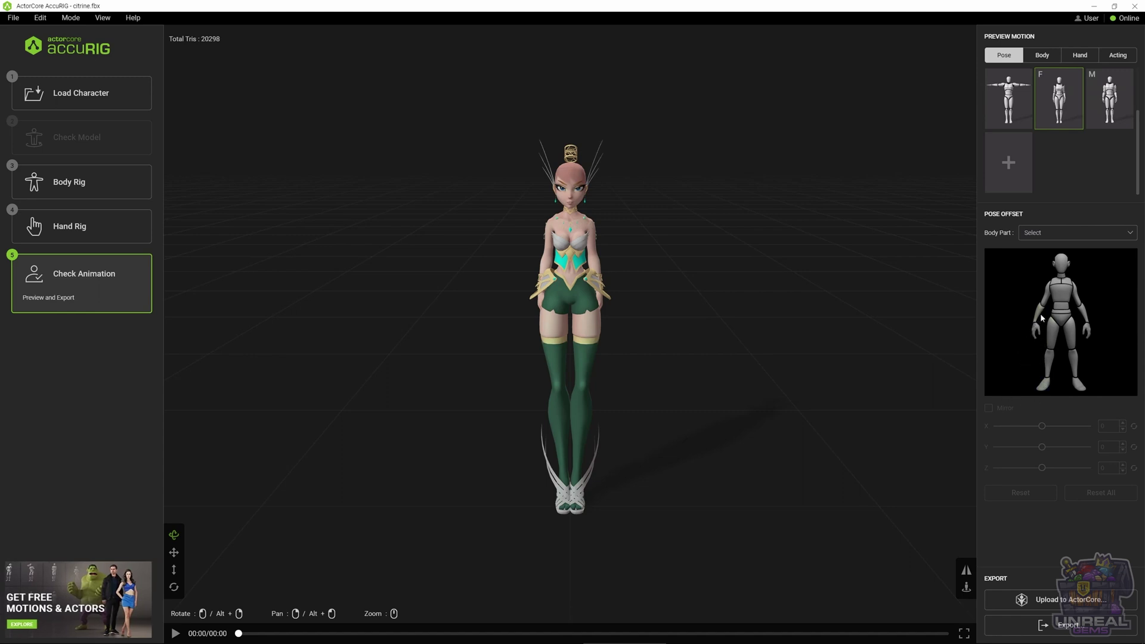
- Give the right shoulder a mirrored pose offset of -14 on Z
left_click(1056, 285)
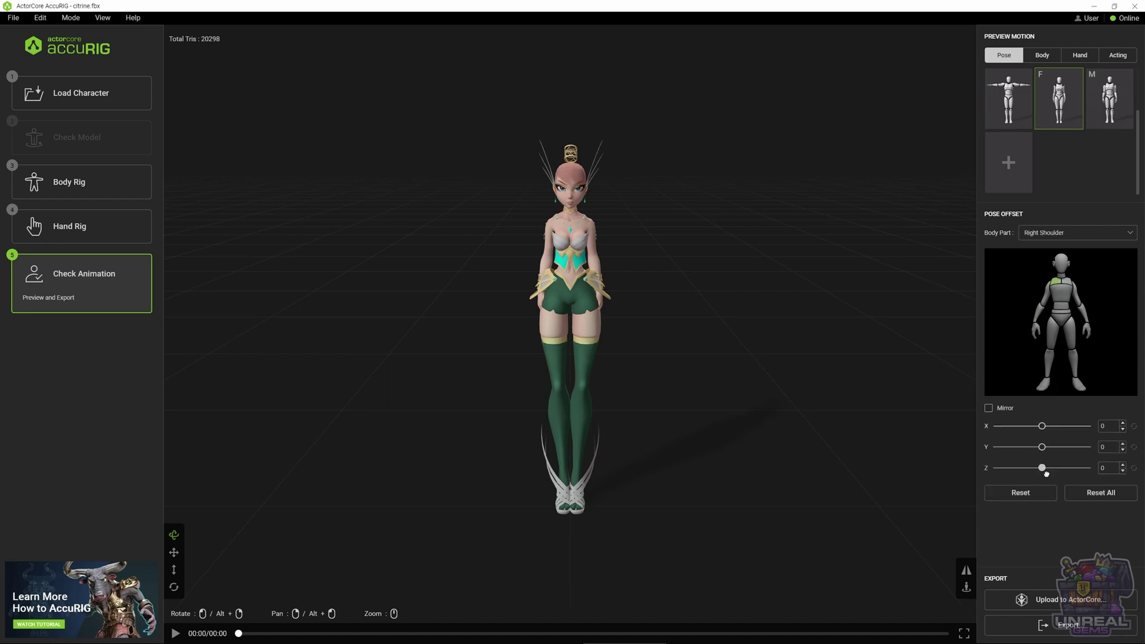
left_click_drag(1044, 470, 1041, 488)
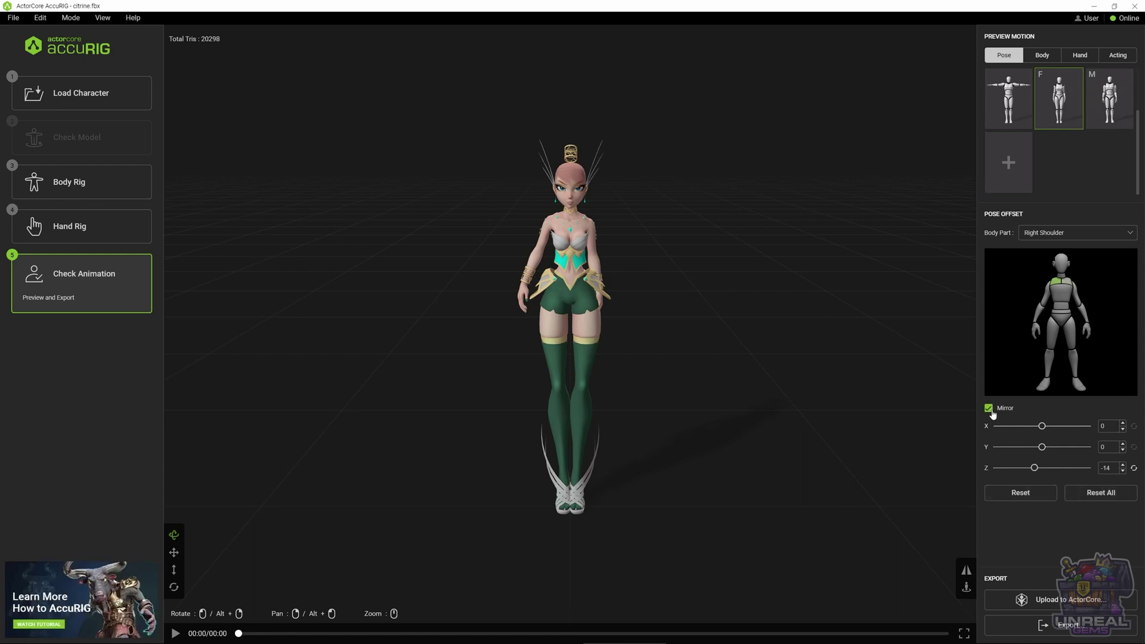
left_click(1132, 469)
left_click(1107, 467)
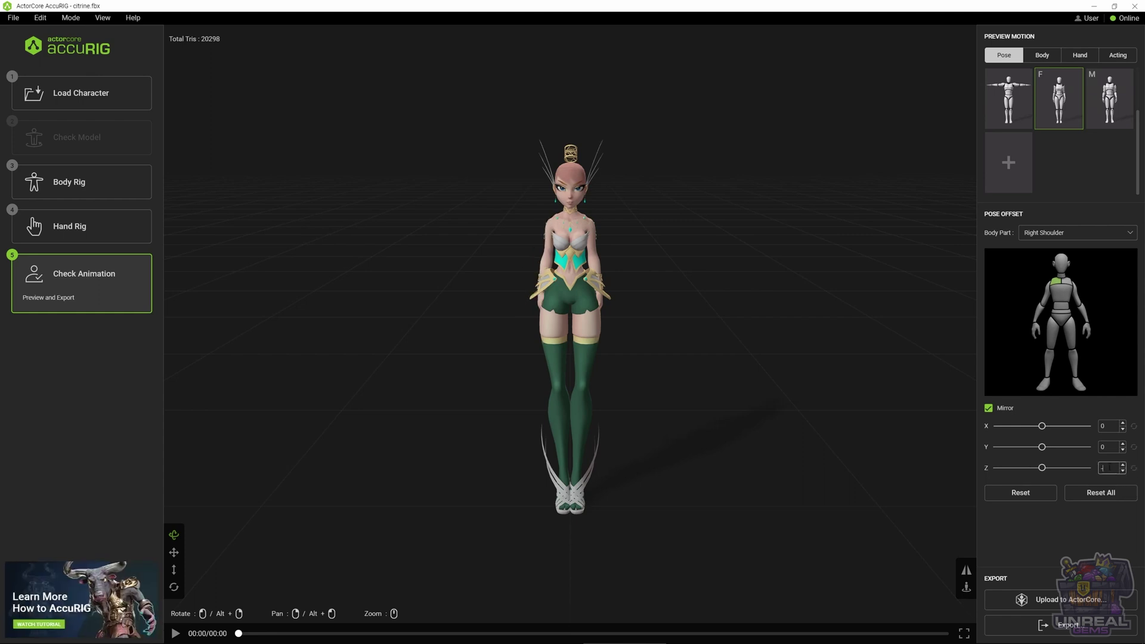
type("-14")
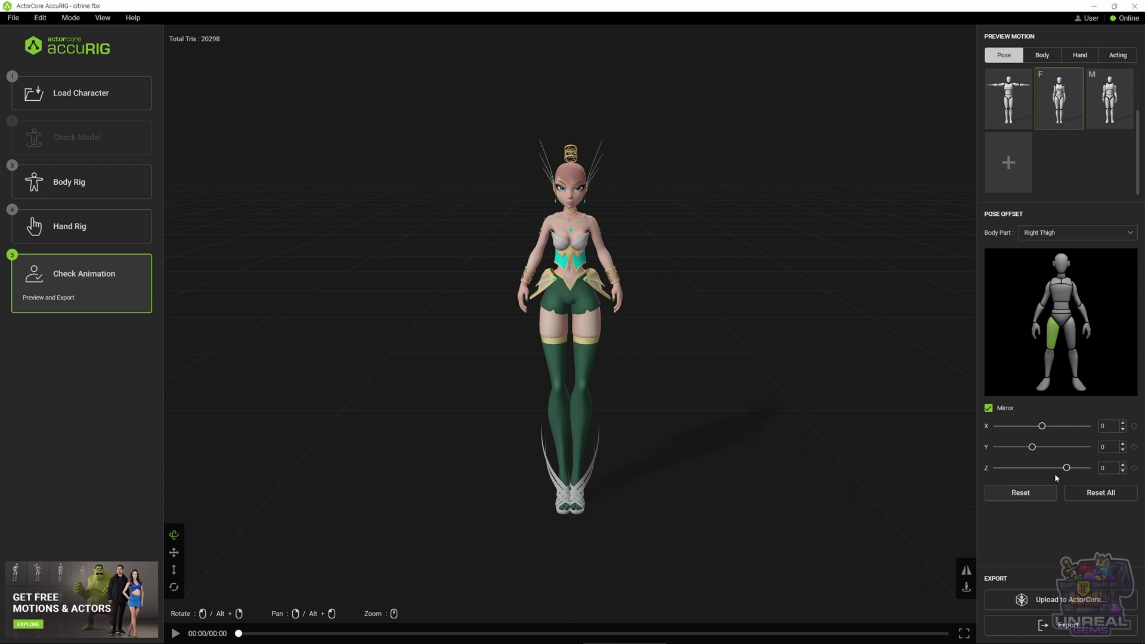
- Give the mirrored thighs a Z offset of -2 and set the shoulder Z offset to -13
left_click_drag(1066, 468, 1062, 475)
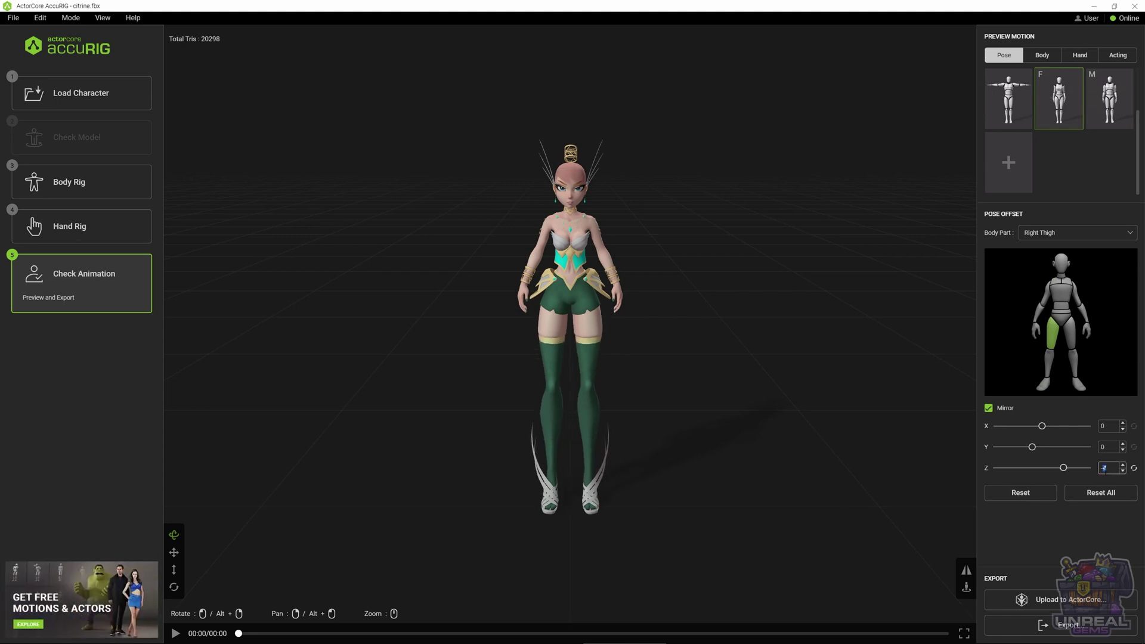
type("3")
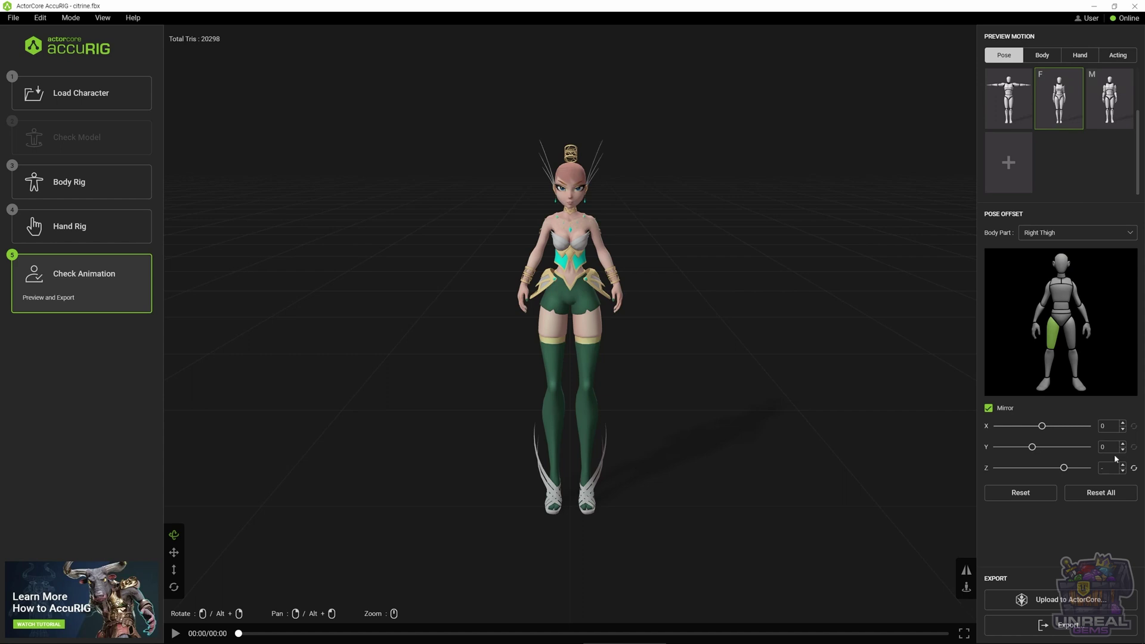
type("2")
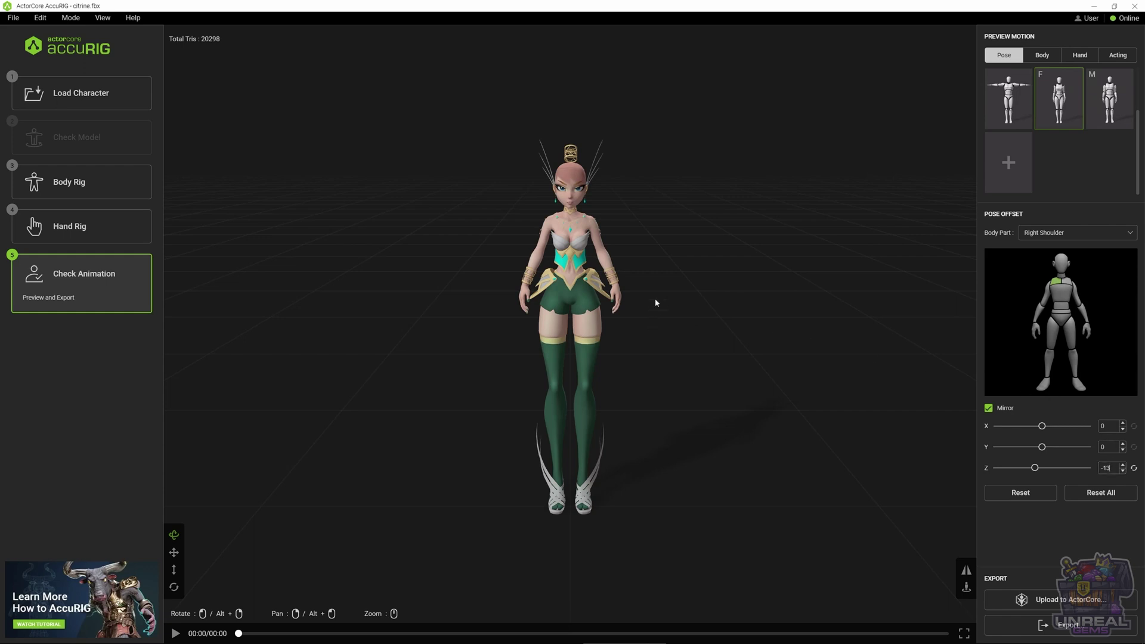
- Orbit and zoom around the character to check the -13 mirrored right-shoulder pose
mouse_move(649, 271)
left_mouse_down()
mouse_move(716, 260)
mouse_move(775, 224)
mouse_move(723, 284)
mouse_move(664, 319)
mouse_move(623, 258)
mouse_move(650, 259)
left_mouse_up()
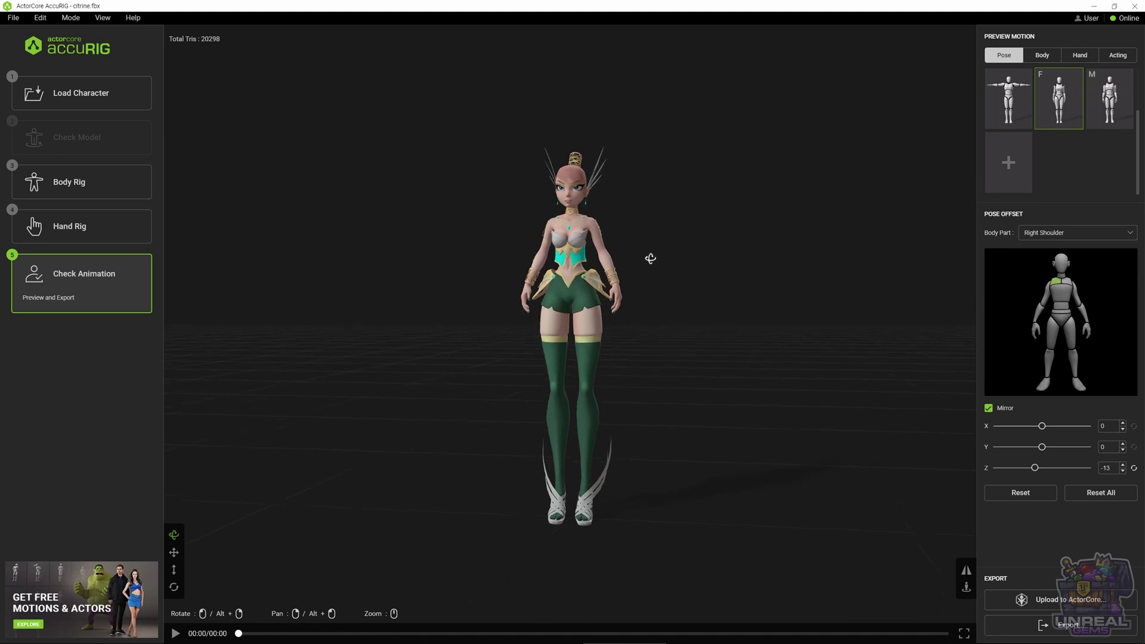
scroll(692, 195, "up", 5)
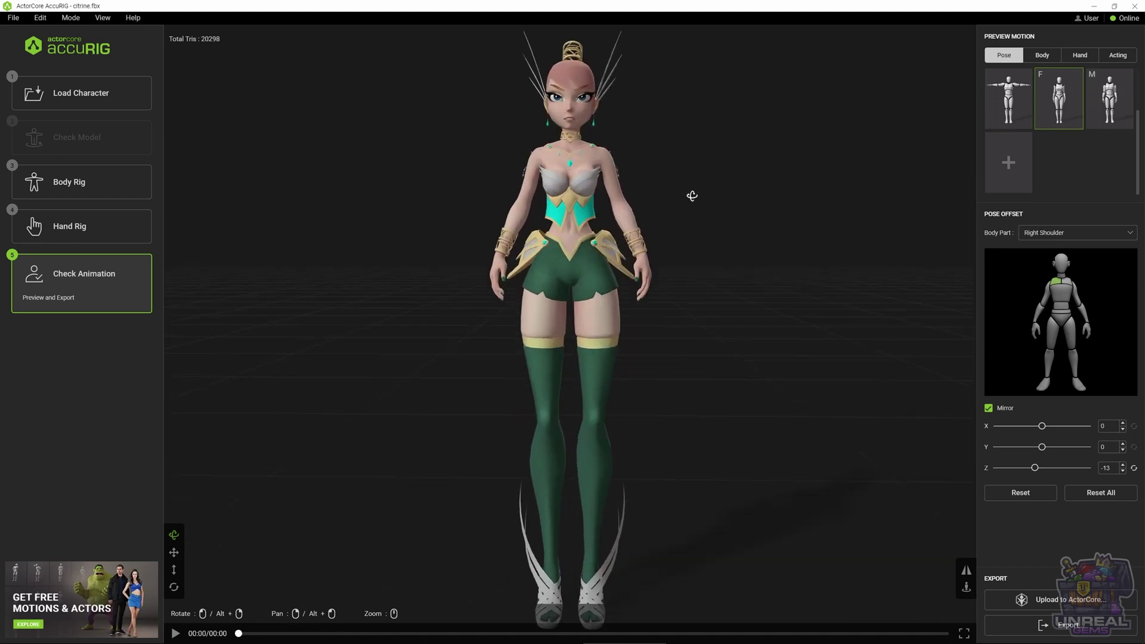
left_click_drag(692, 195, 652, 169)
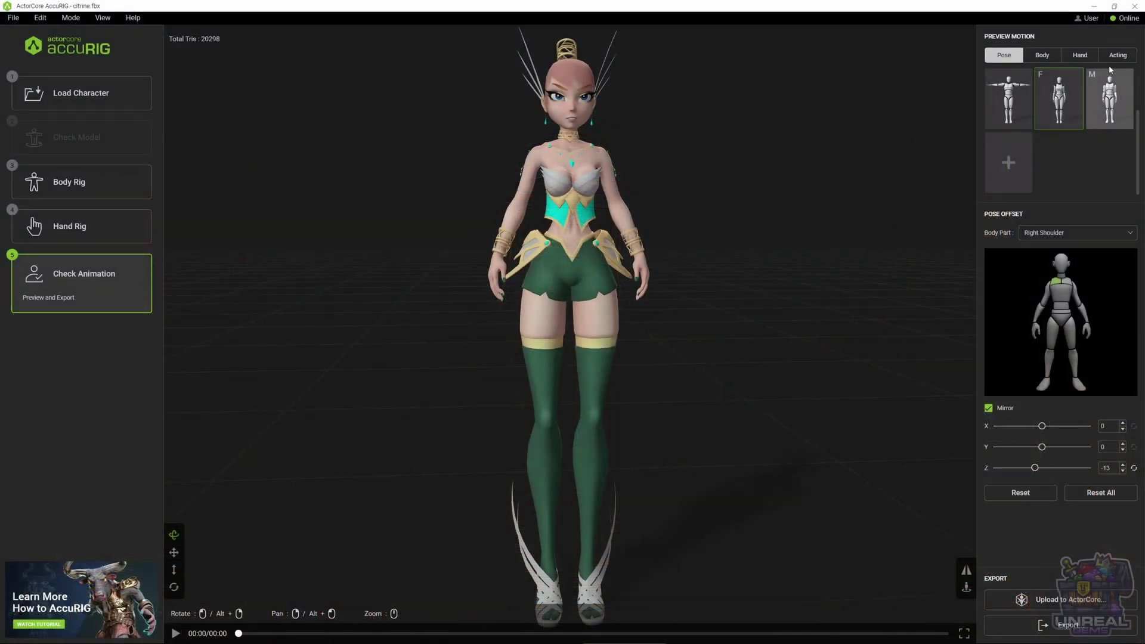
- Play the third Acting preview motion and view it from several angles
left_click(1119, 57)
left_click(1114, 107)
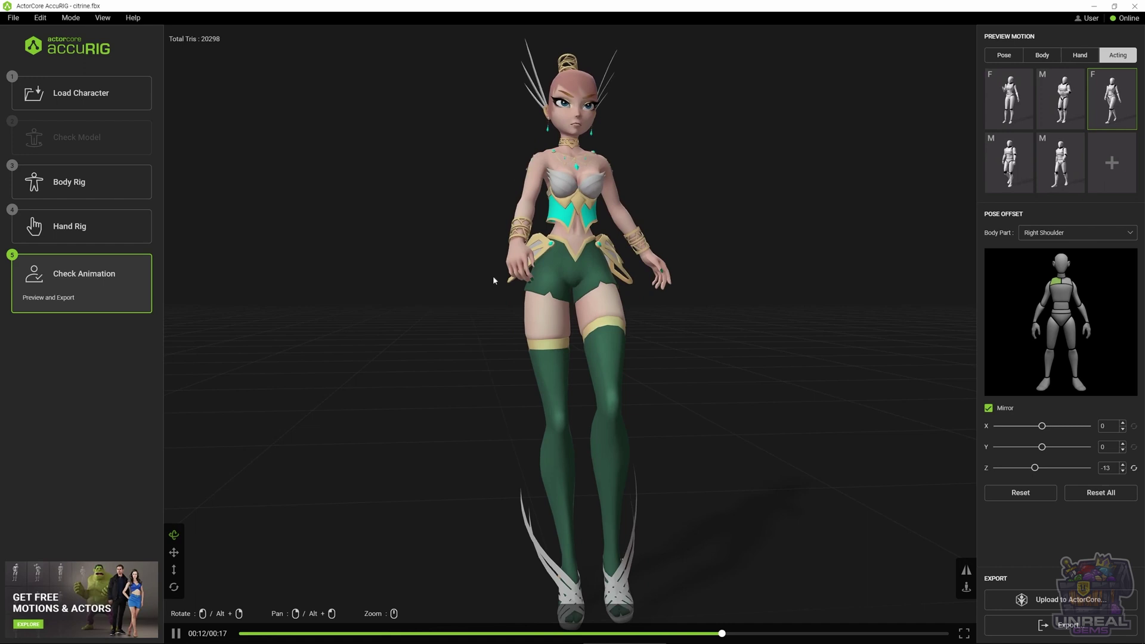
left_click_drag(492, 276, 720, 166)
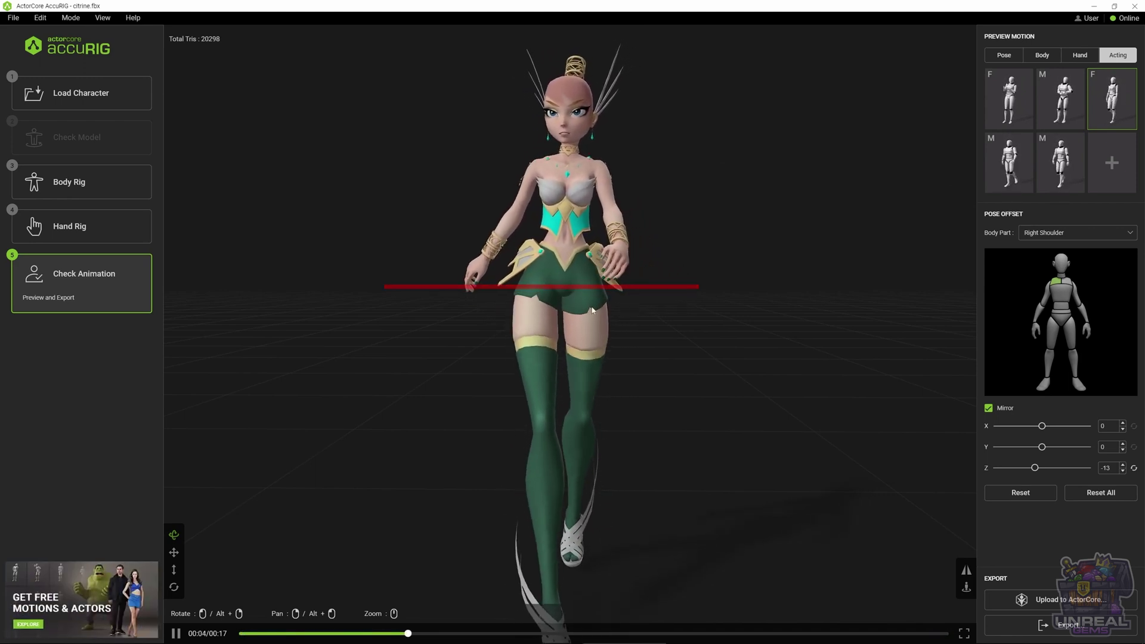
left_click_drag(590, 295, 646, 267)
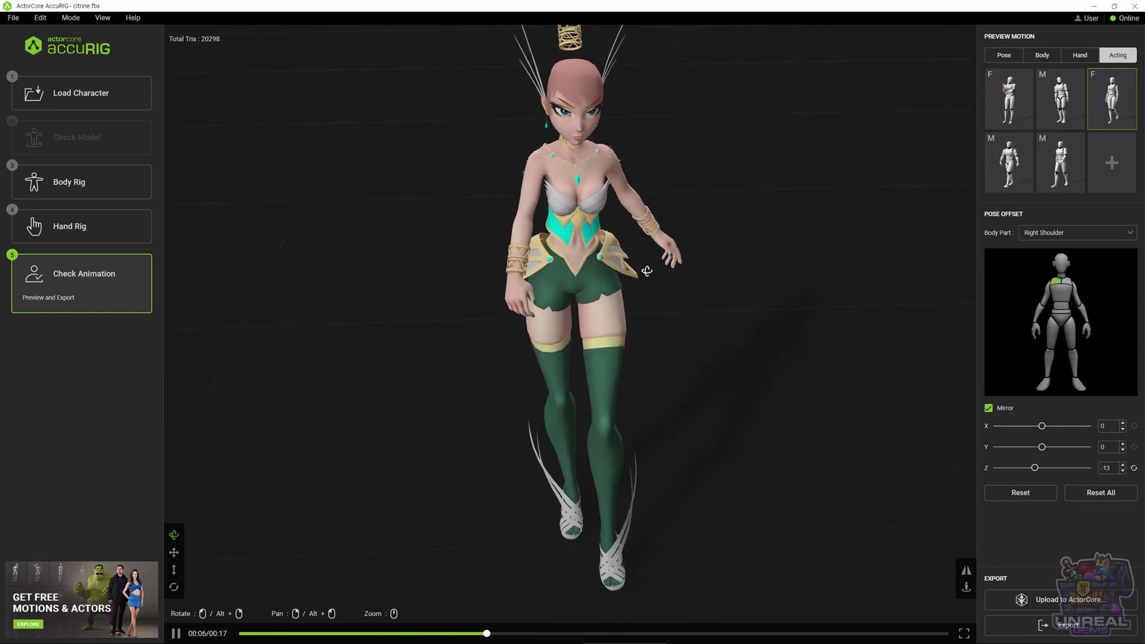
left_click_drag(572, 141, 630, 162)
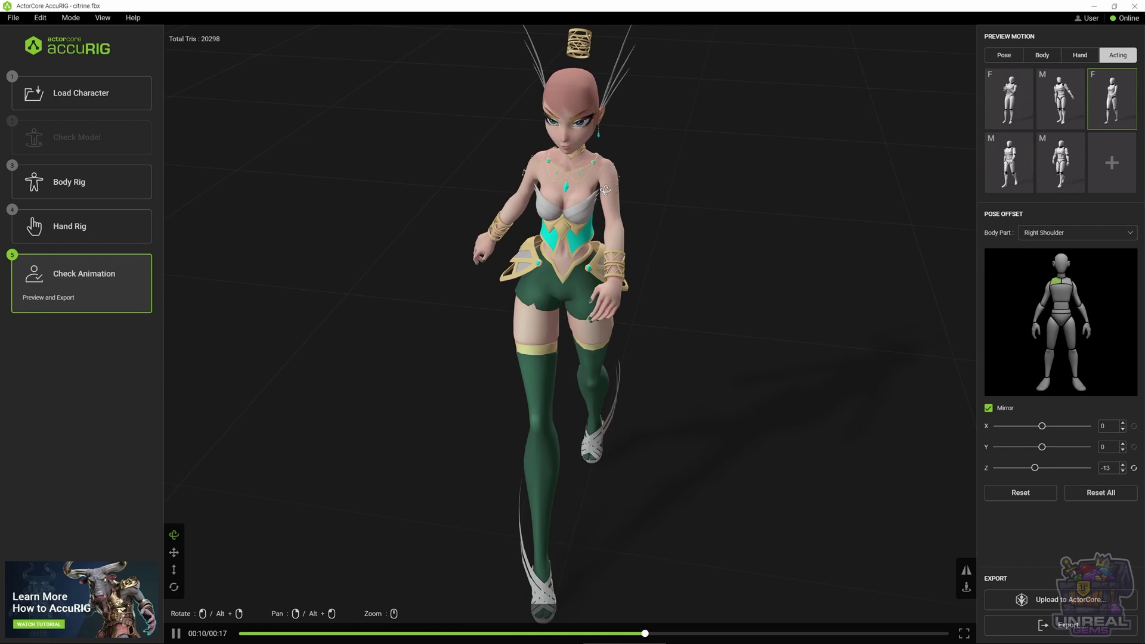
- Play the first Hand preview motion and view it from the side to check the fingers
left_click(1080, 55)
left_click(1022, 102)
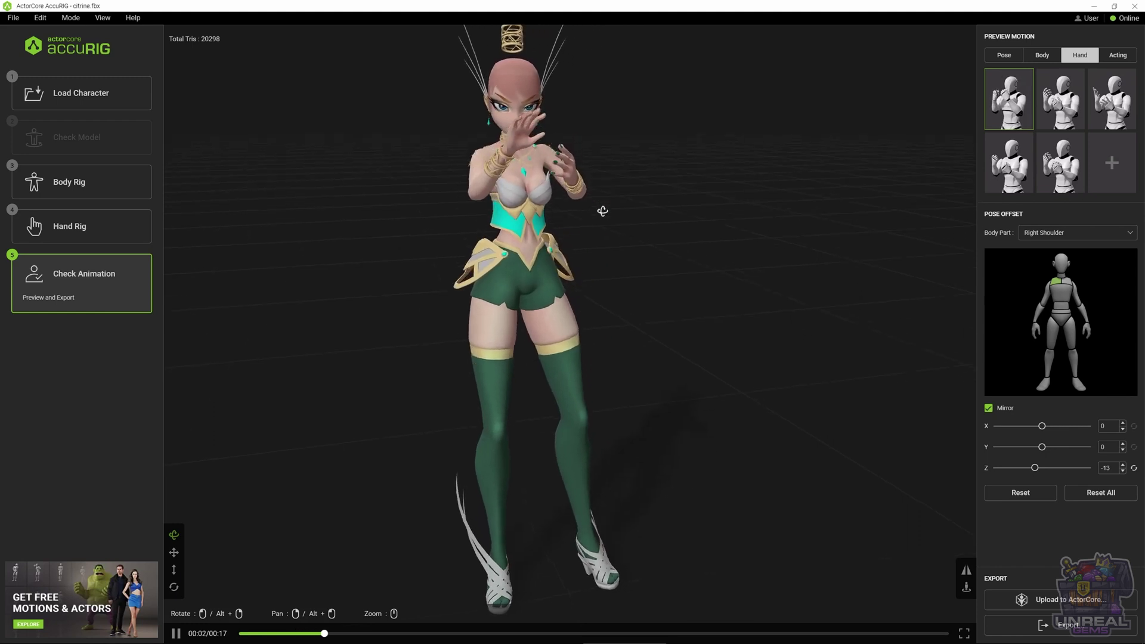
mouse_move(585, 204)
left_mouse_down()
mouse_move(678, 226)
mouse_move(642, 248)
mouse_move(578, 249)
mouse_move(478, 191)
mouse_move(583, 162)
mouse_move(593, 186)
left_mouse_up()
- Review the Body Rig and Hand Rig joint placements, then return to Check Animation
left_click(90, 189)
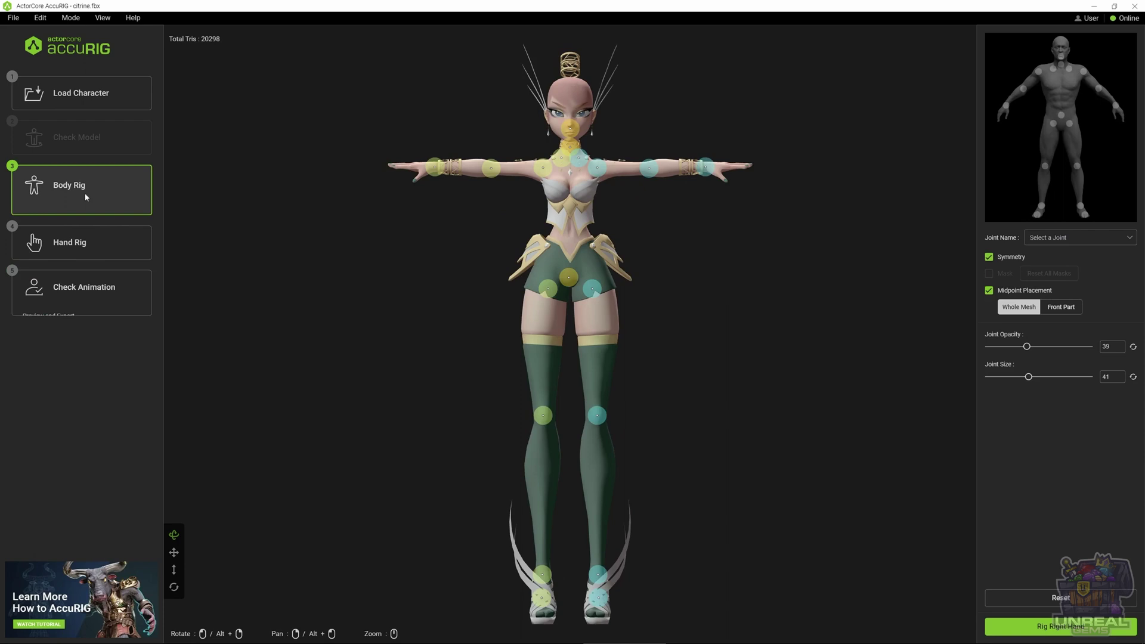
left_click(100, 253)
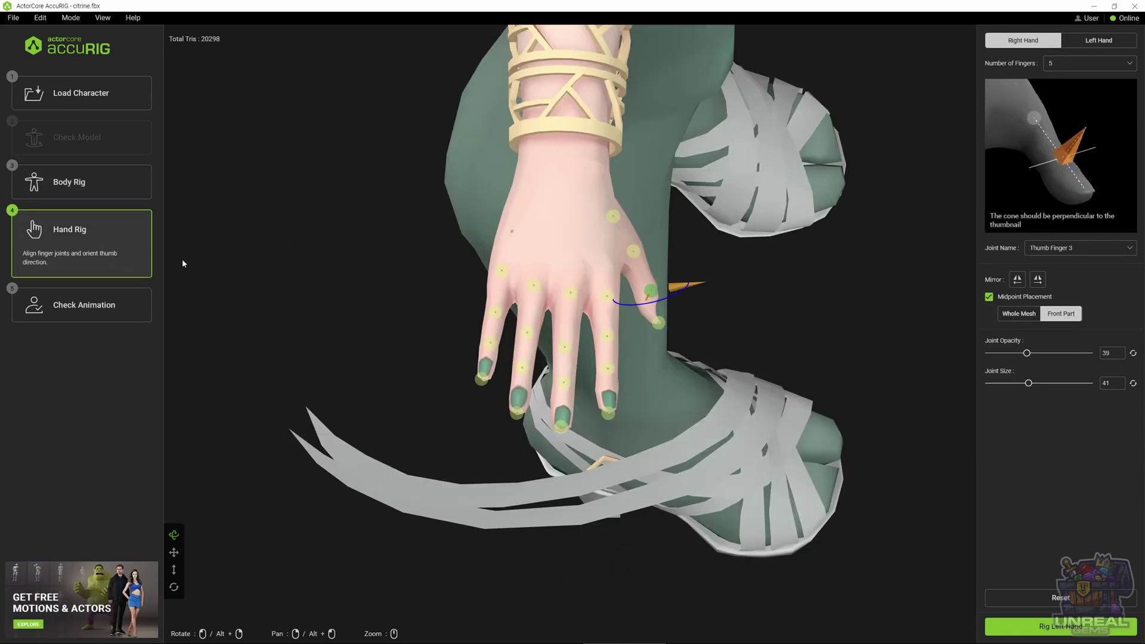
left_click(114, 308)
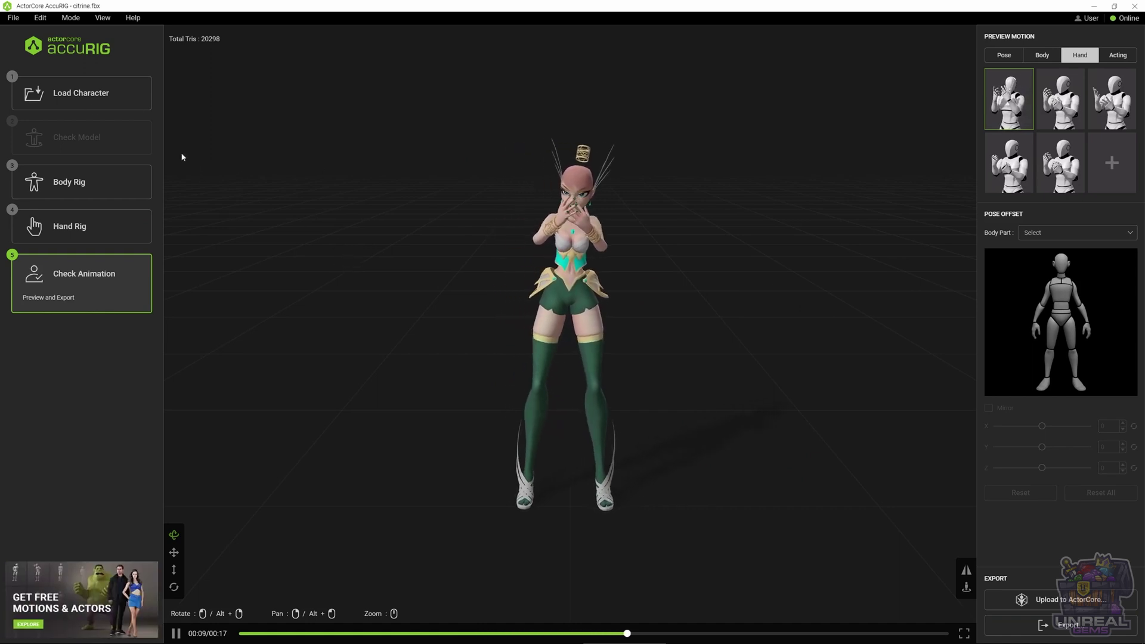
left_click(15, 18)
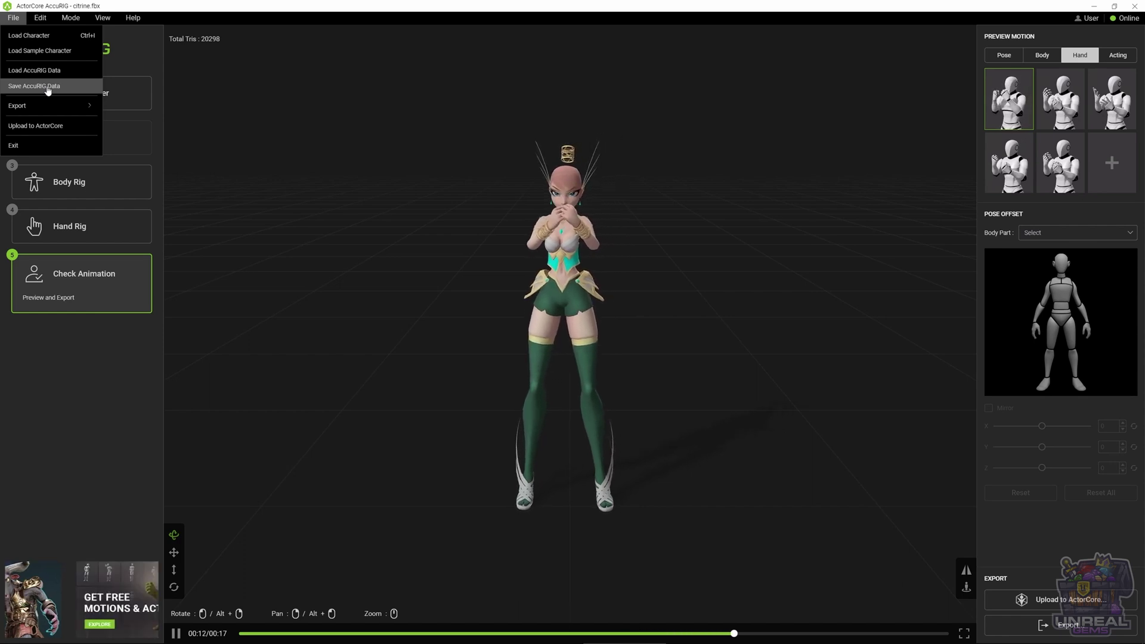
- Upload the rigged character to ActorCore from the File menu
mouse_move(53, 103)
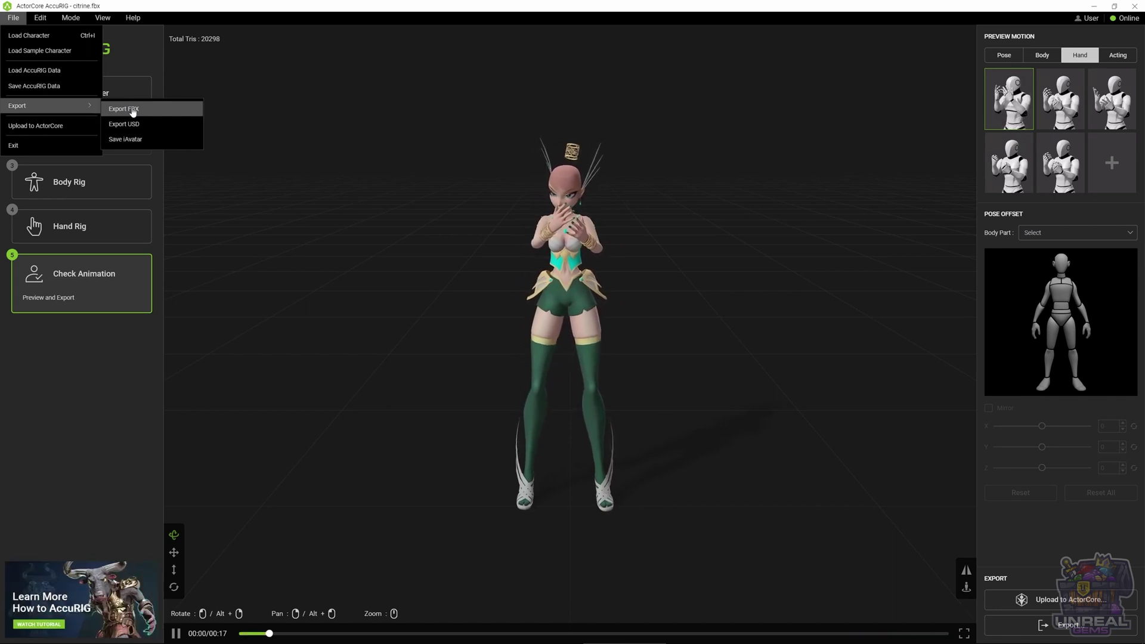
left_click(31, 126)
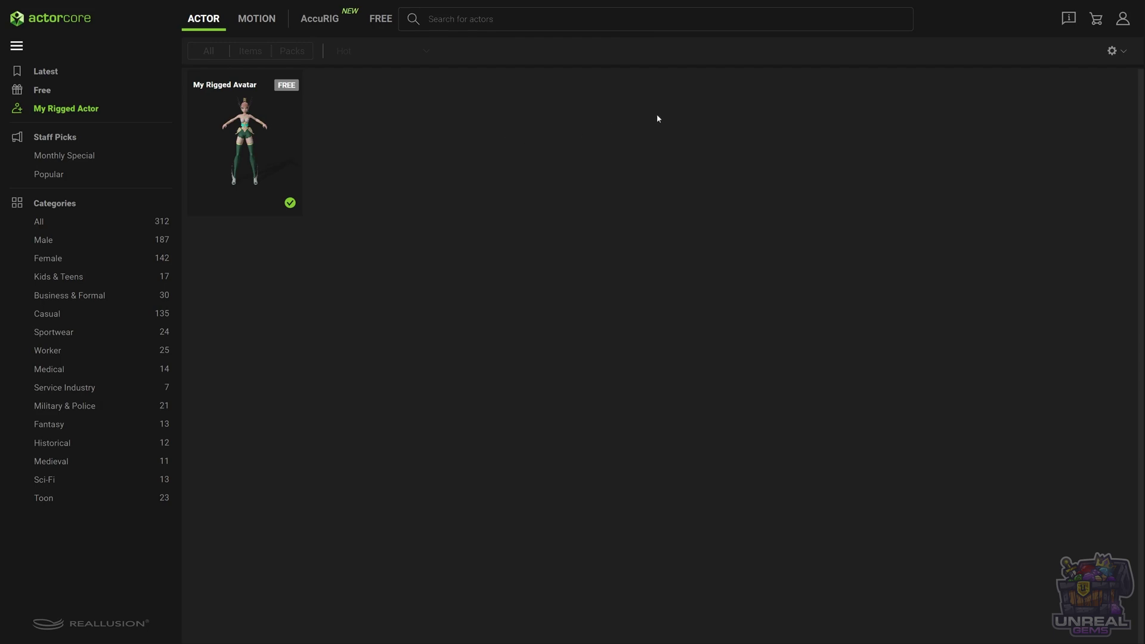
- Load My Rigged Avatar from My Rigged Actor for preview and open the MOTION library
left_click(1122, 19)
left_click(253, 157)
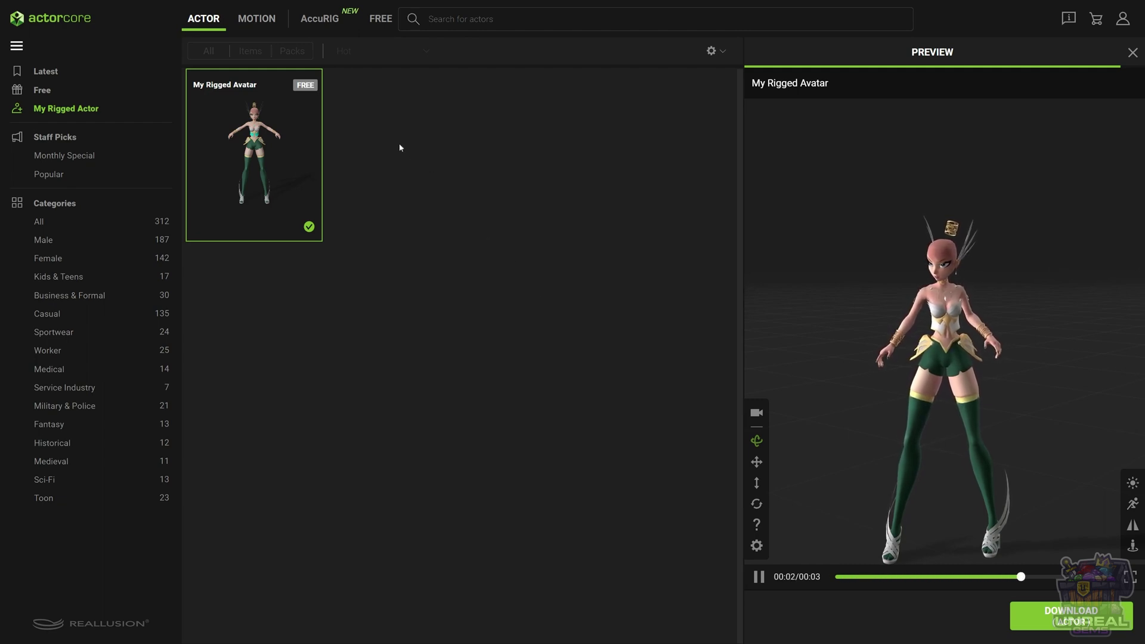
left_click(257, 19)
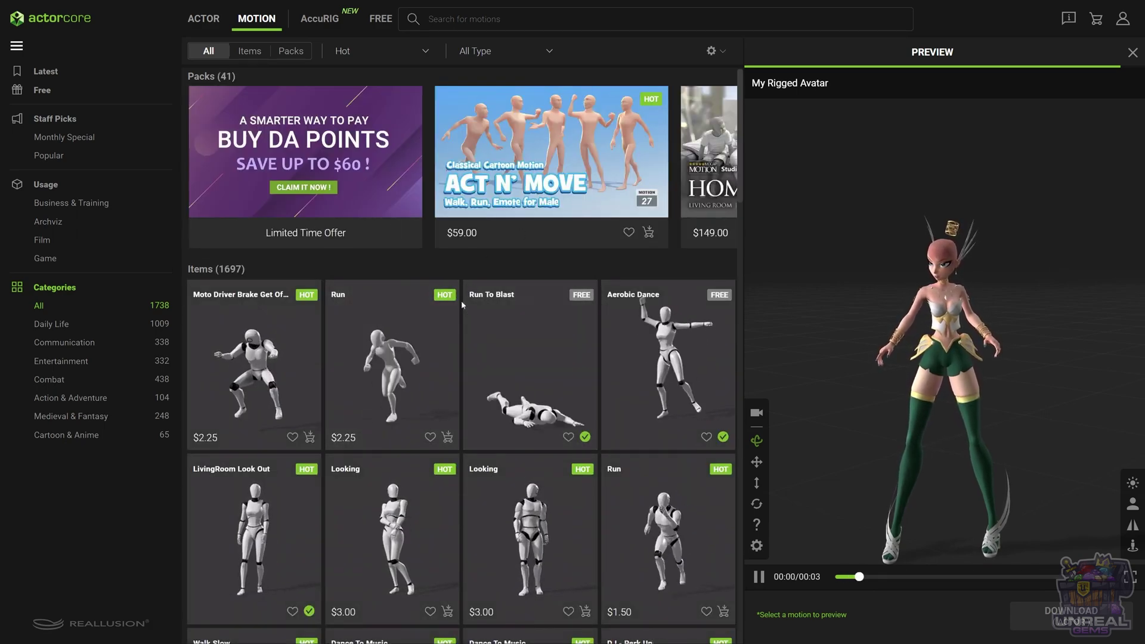
- Search the motions for 'idle' and filter the results to Female
scroll(460, 299, "down", 4)
scroll(447, 269, "up", 4)
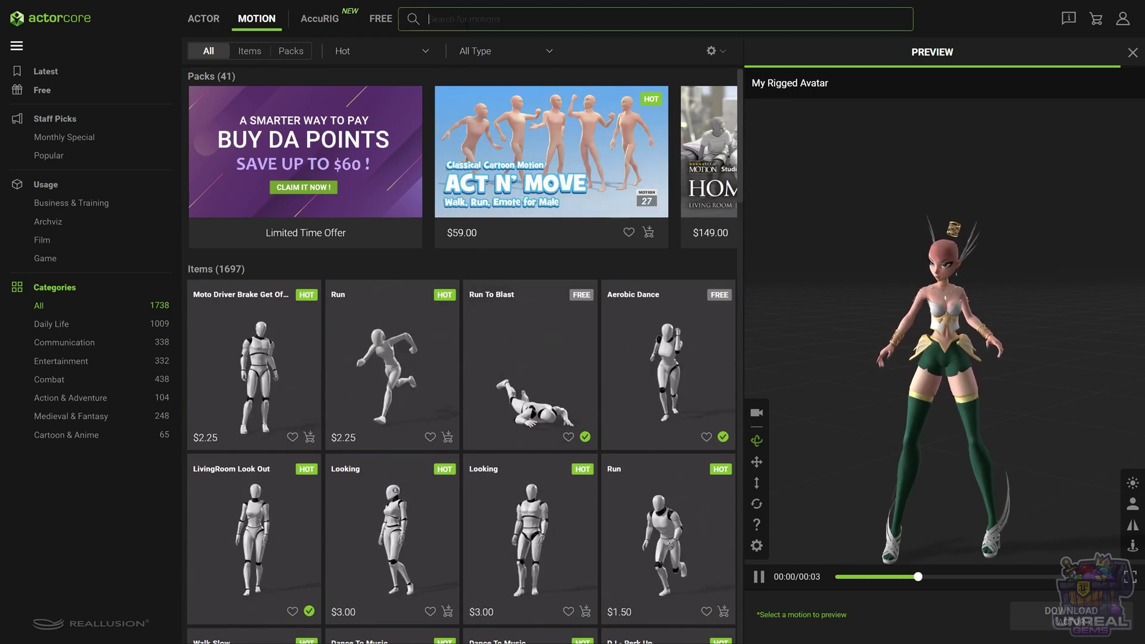
left_click(467, 27)
type("idle")
key("Return")
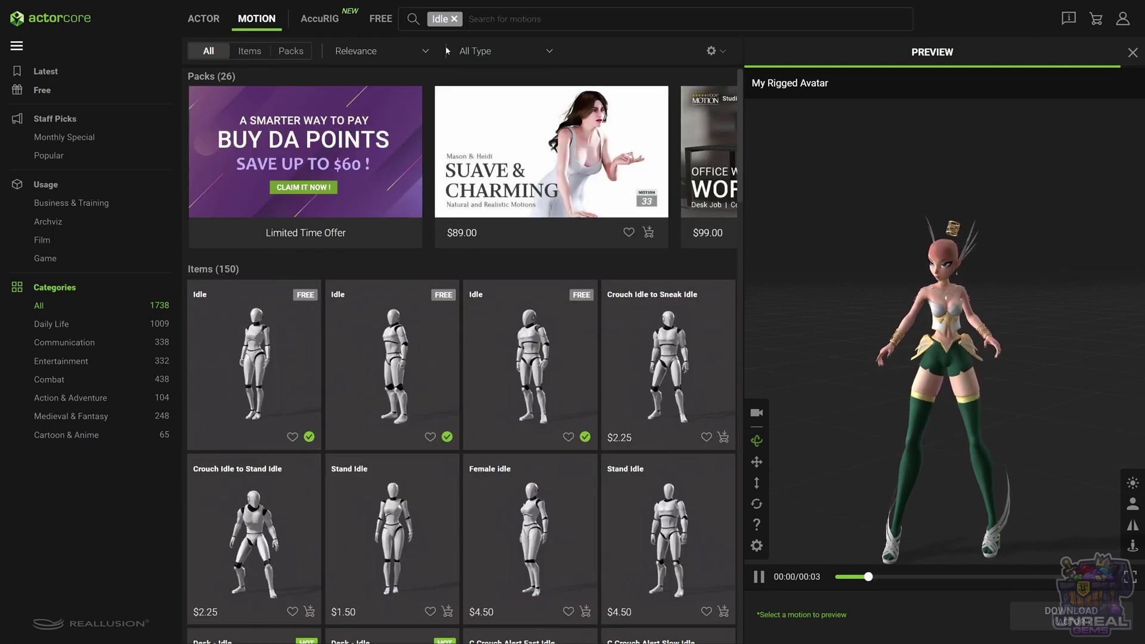
left_click(475, 51)
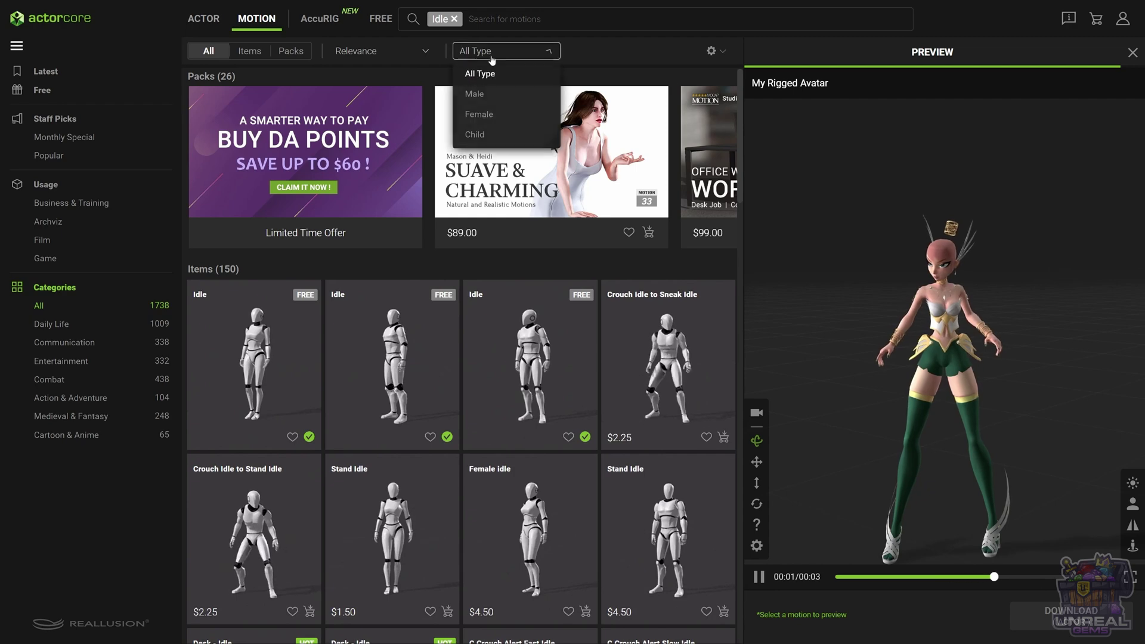
left_click(494, 117)
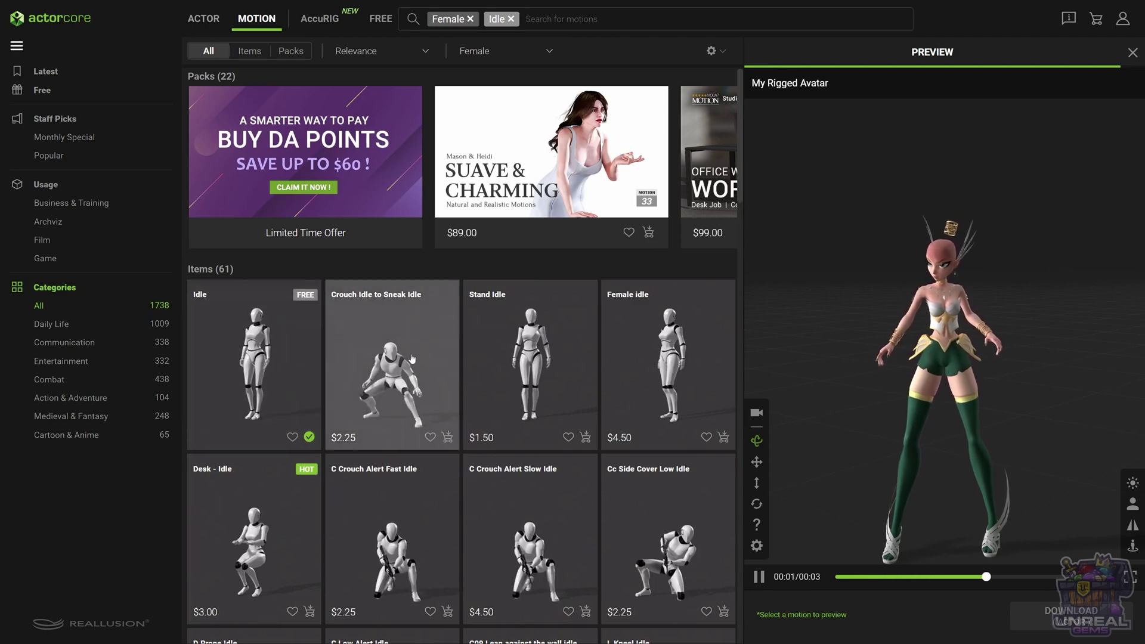
- Add 'stand' as a search tag, narrowing the female idles to 205 results
scroll(411, 359, "down", 2)
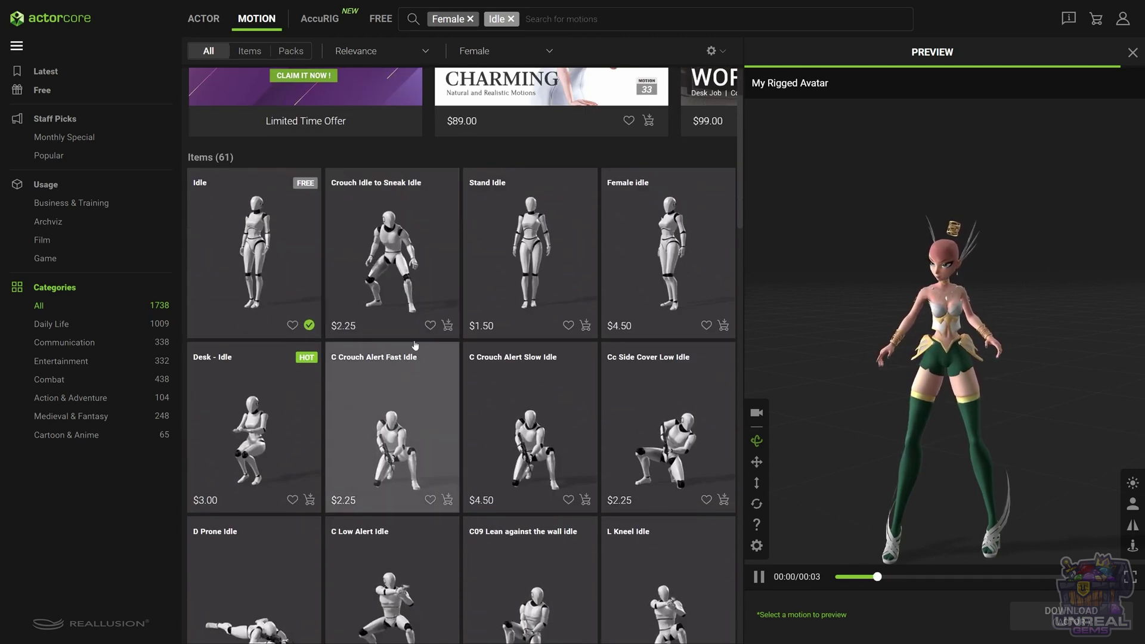
scroll(420, 334, "down", 10)
type("stan")
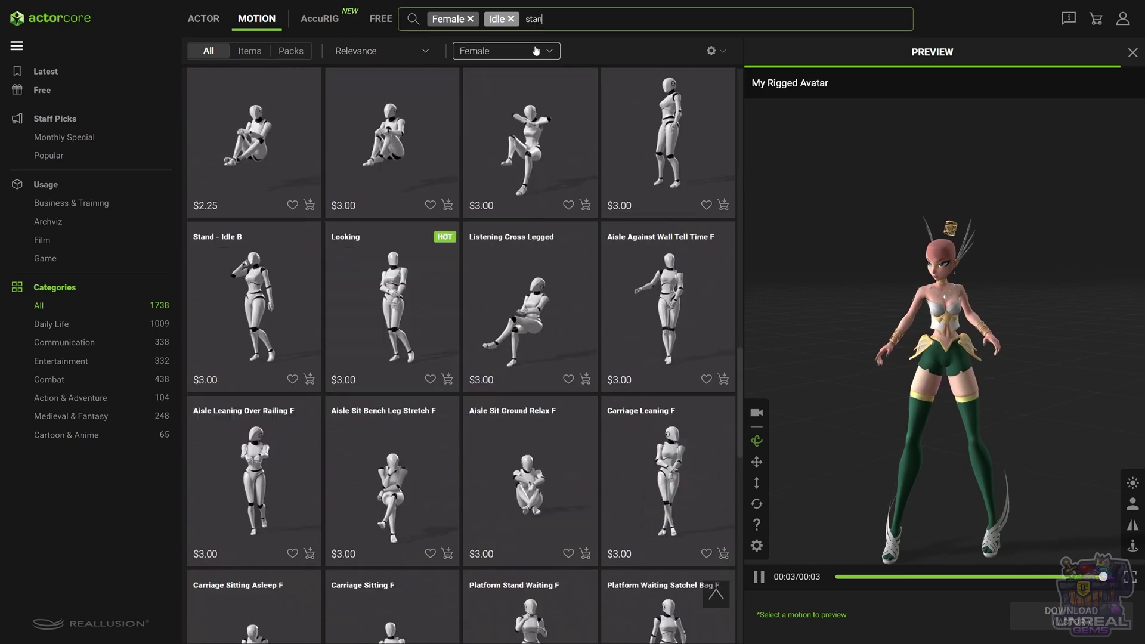
type("d")
key("Return")
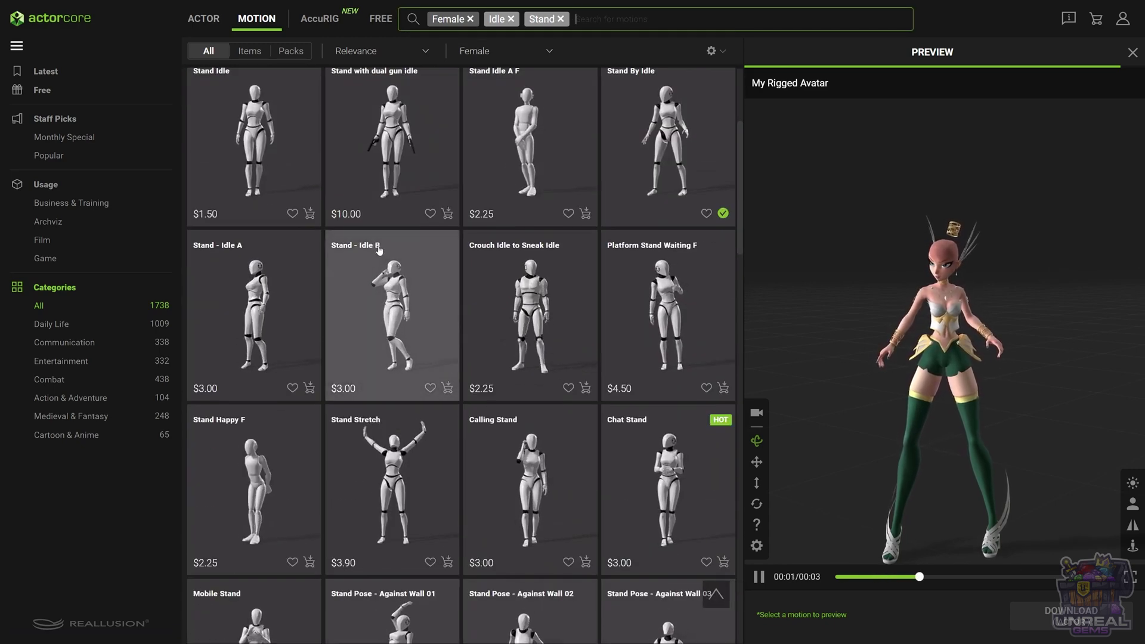
scroll(383, 251, "up", 2)
- Preview Stand By Idle, toggle Zero Root Animation on and off, and start its download
left_click(646, 271)
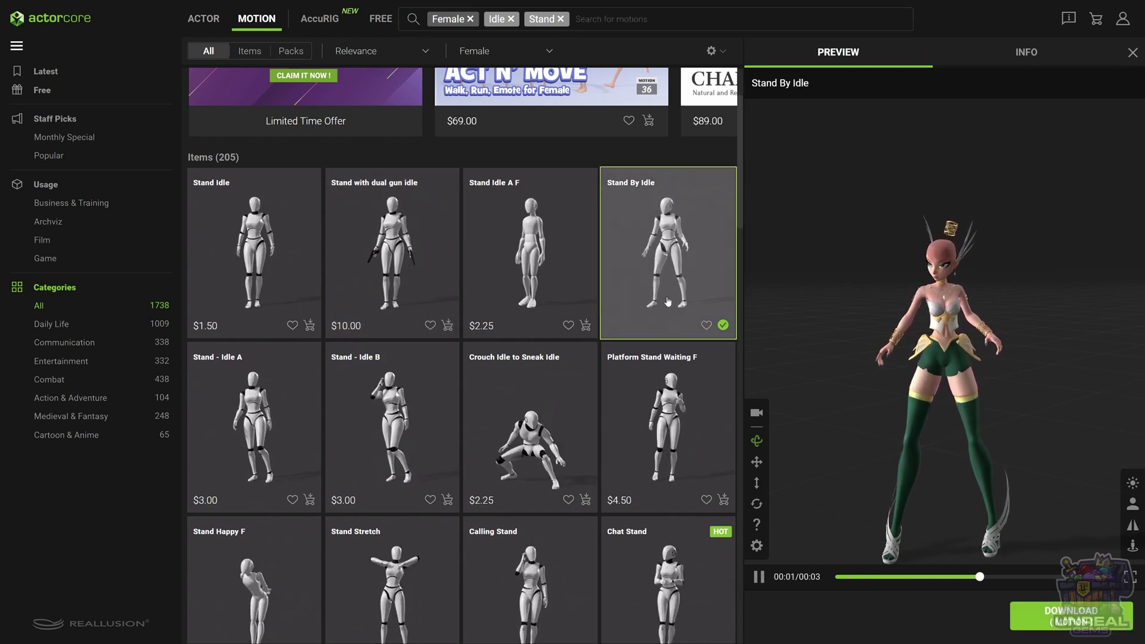
scroll(338, 507, "up", 2)
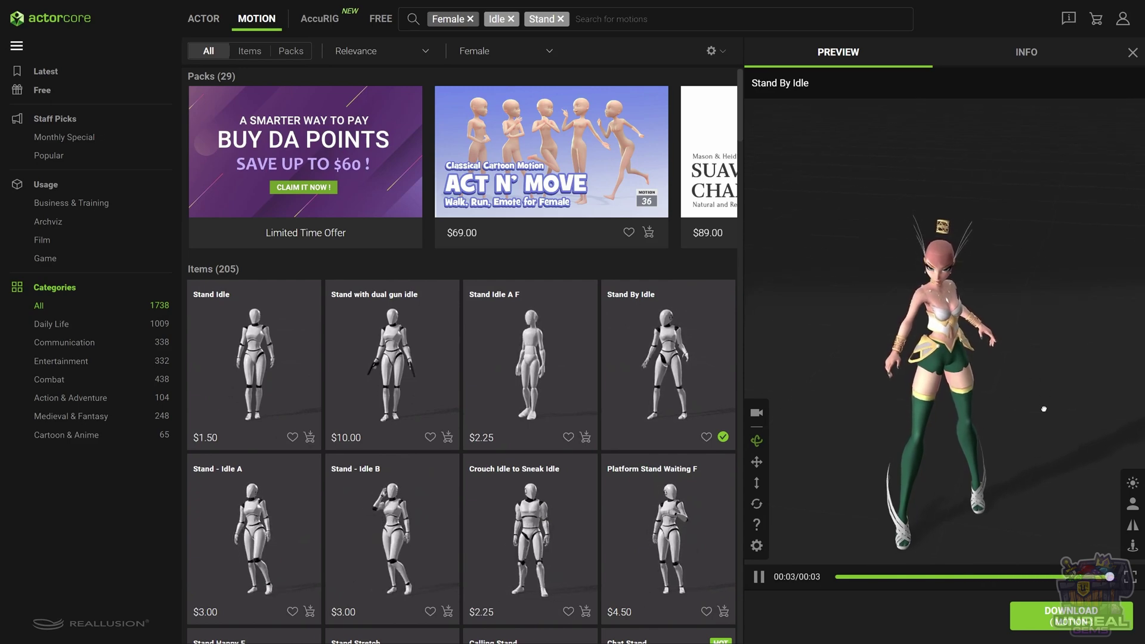
left_click(1133, 545)
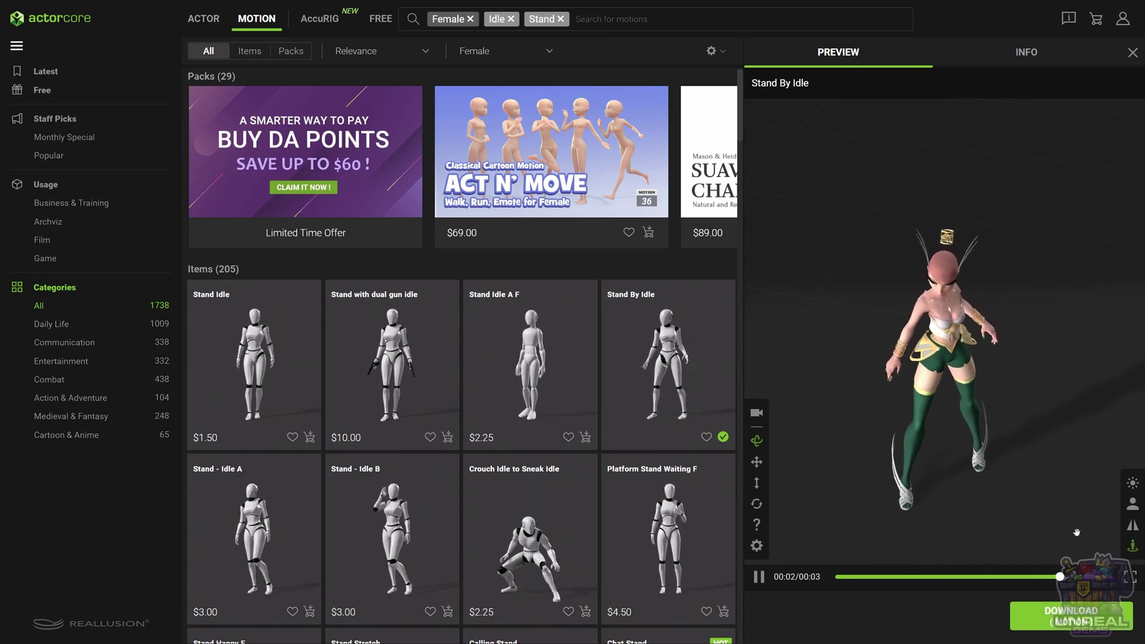
left_click(1133, 548)
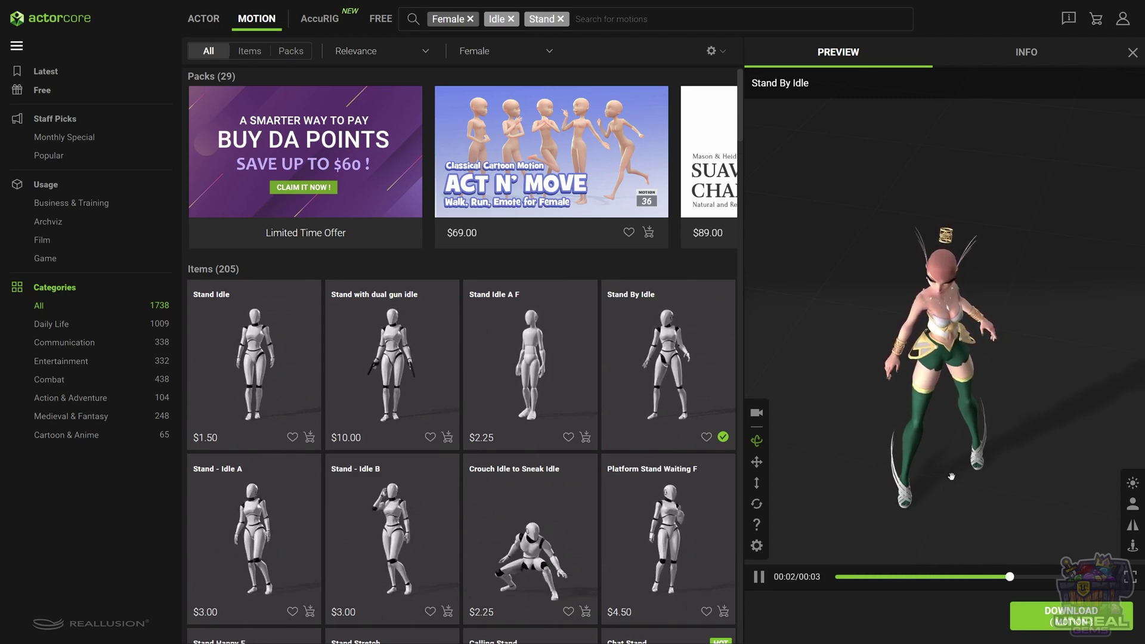
left_click(1068, 616)
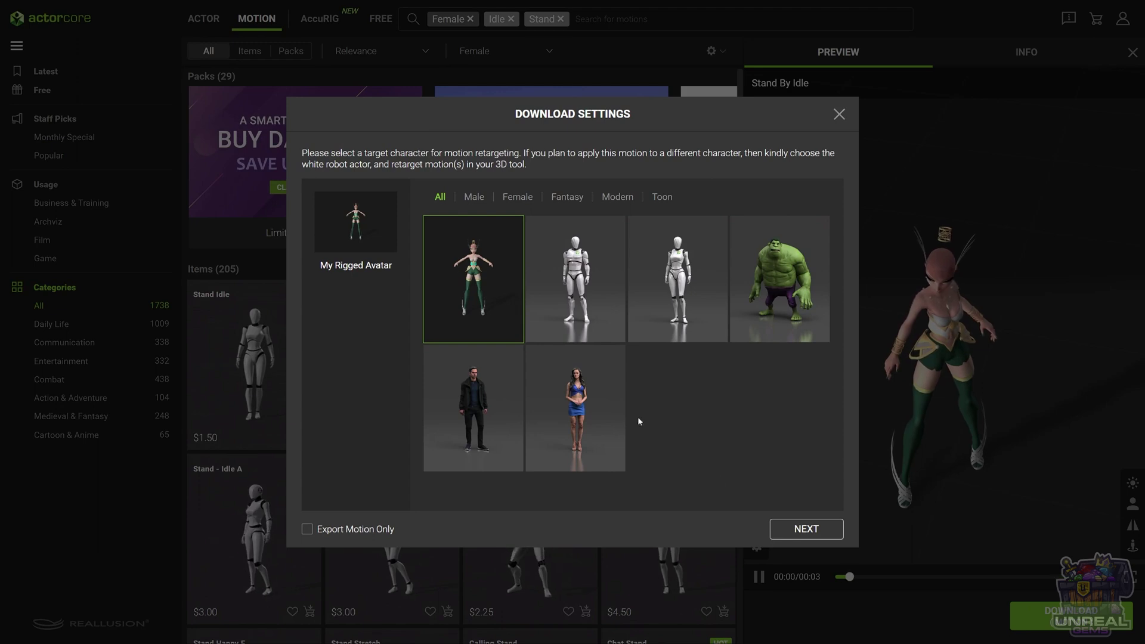
- Download Stand By Idle on My Rigged Avatar for Unreal at 30 FPS with embedded textures
left_click(806, 528)
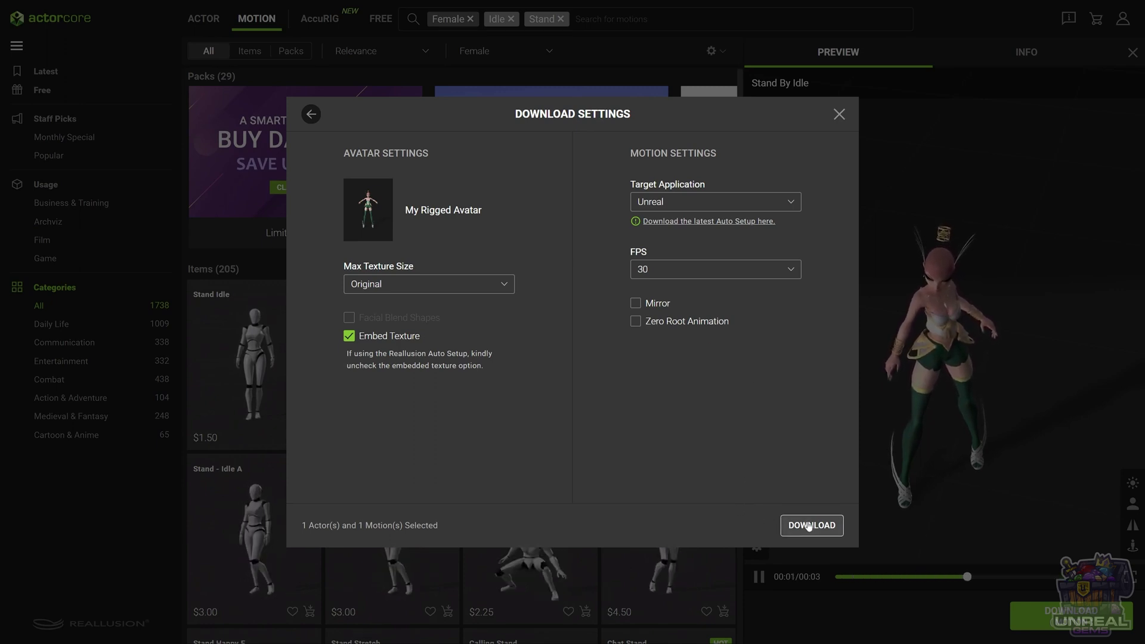
left_click(809, 526)
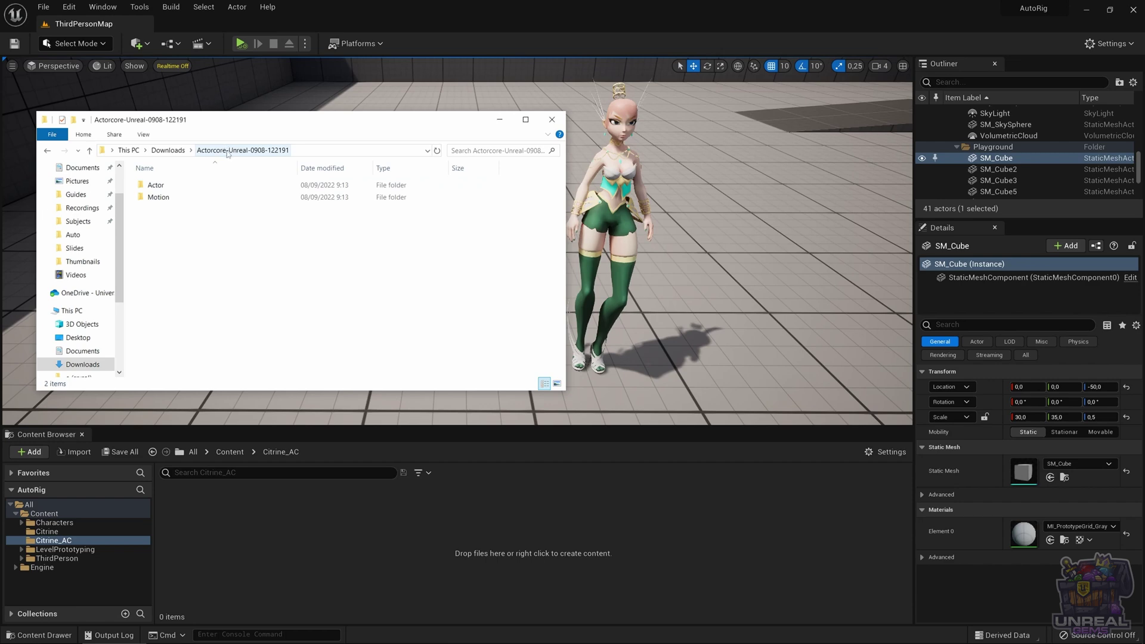
- Drag my_autorig_actor.fbx from the Actor folder into the Citrine_AC content folder
double_click(157, 185)
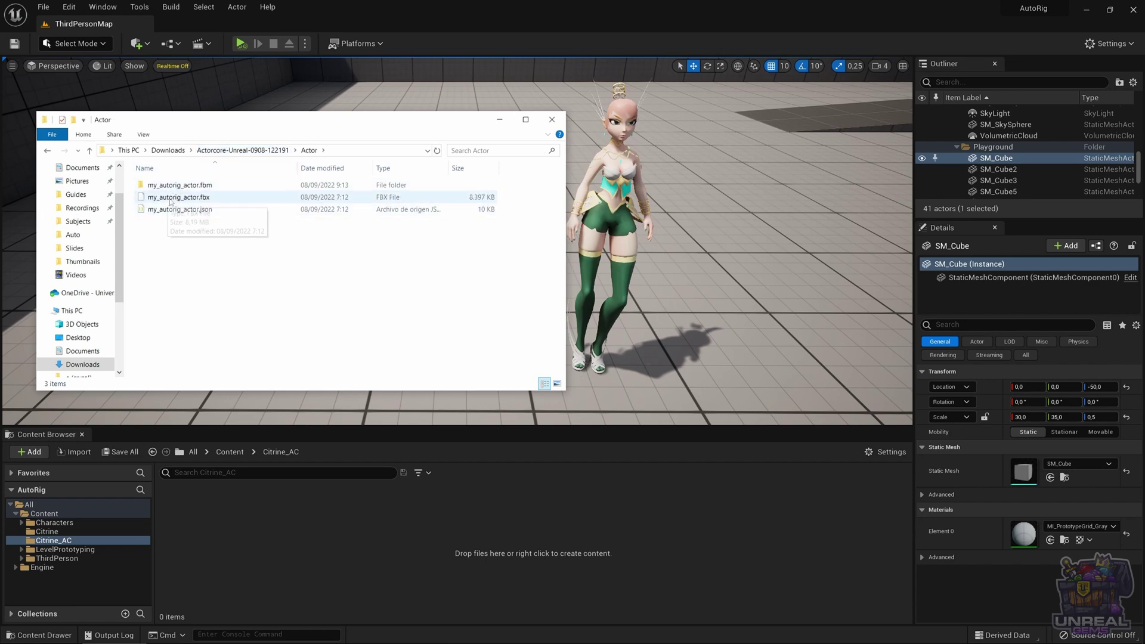
left_click_drag(171, 201, 281, 540)
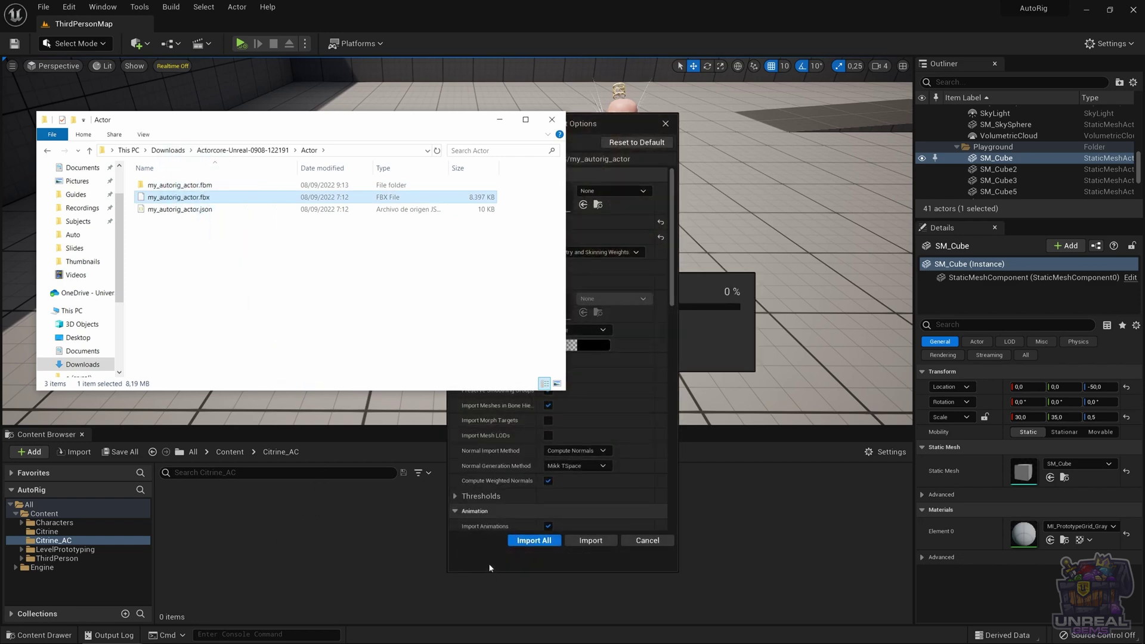
left_click(488, 563)
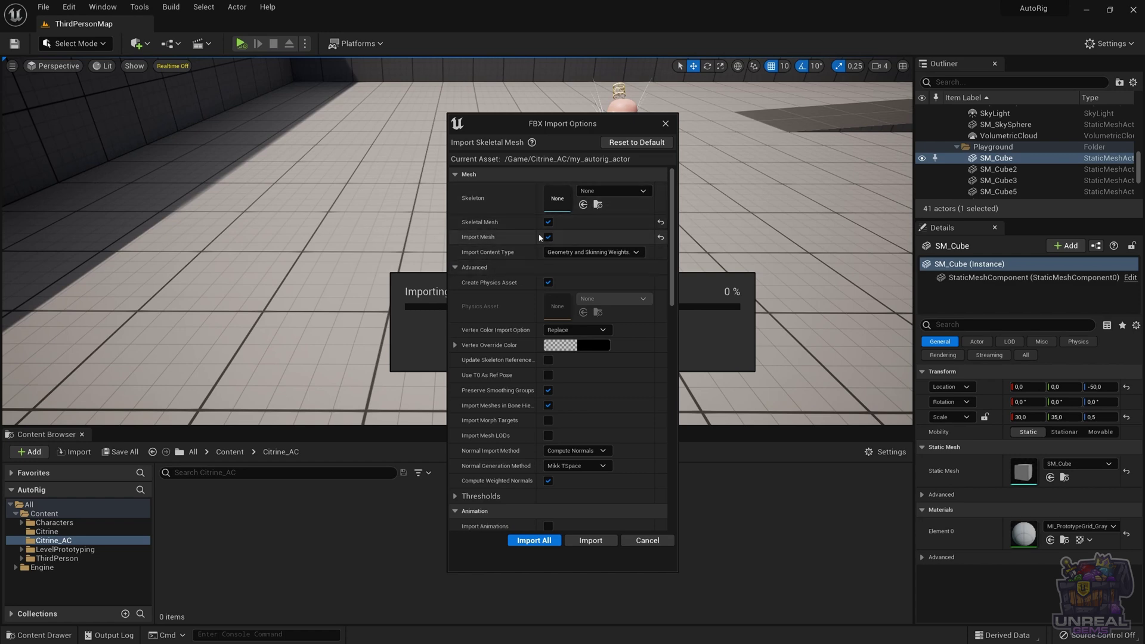
- Review the FBX Import Options and import everything with the current settings
scroll(483, 319, "down", 1)
scroll(483, 319, "down", 2)
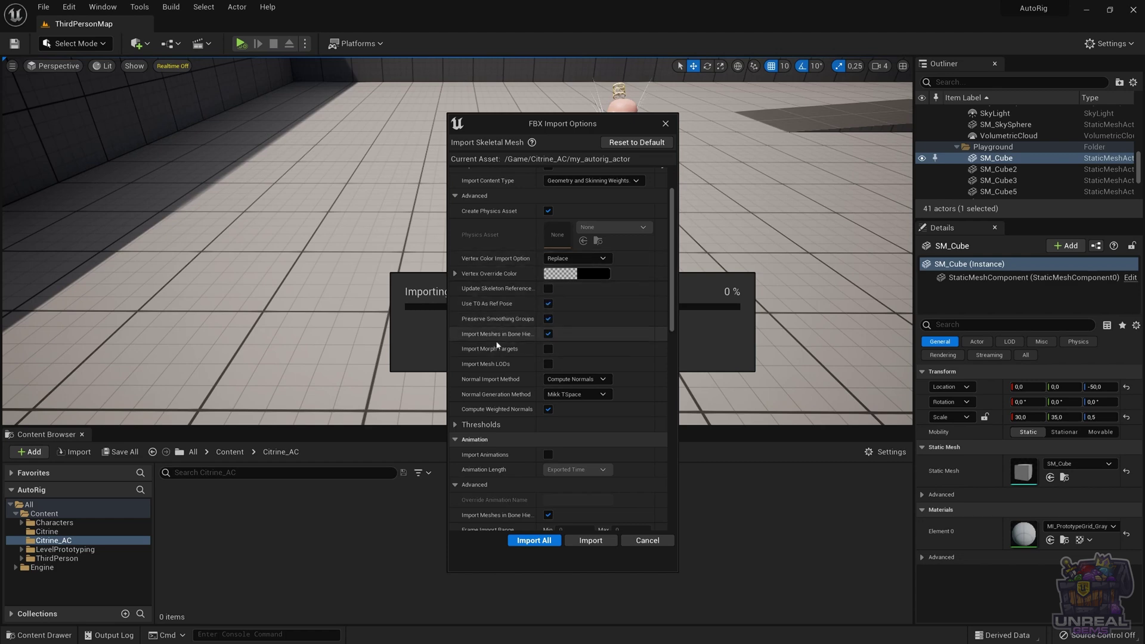
scroll(500, 336, "down", 3)
scroll(500, 336, "down", 4)
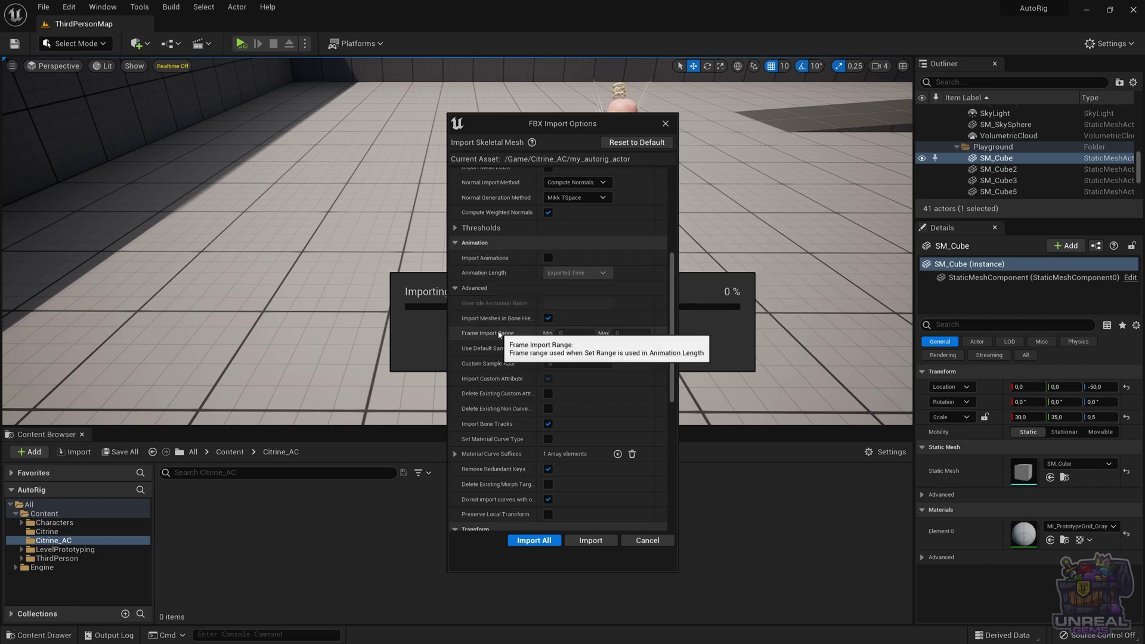
scroll(502, 329, "down", 7)
scroll(502, 327, "down", 5)
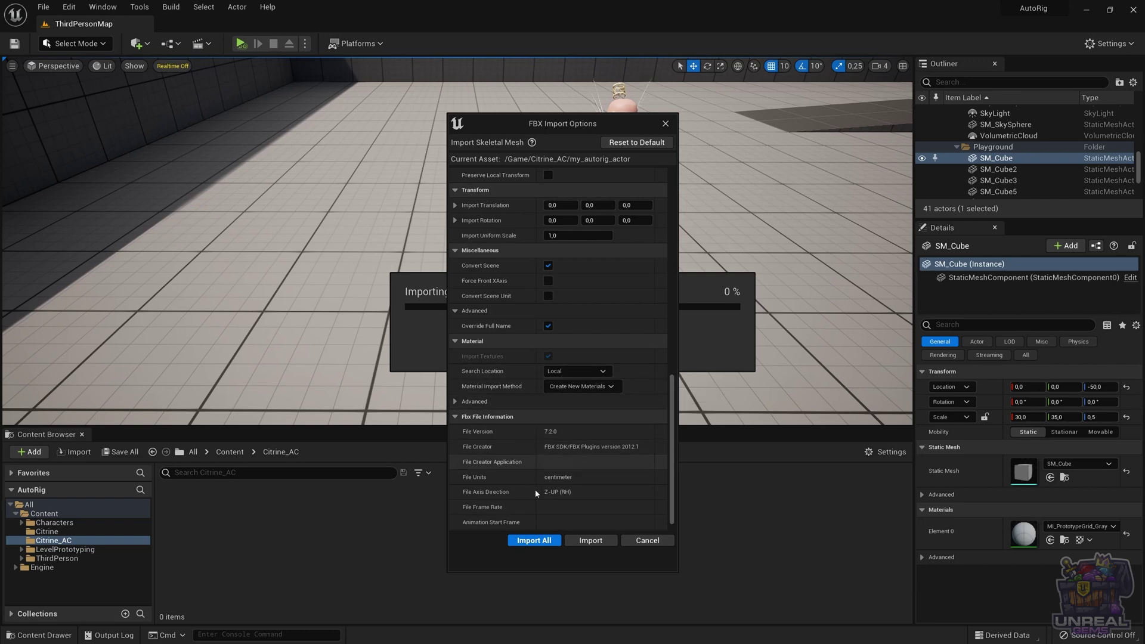
left_click(534, 541)
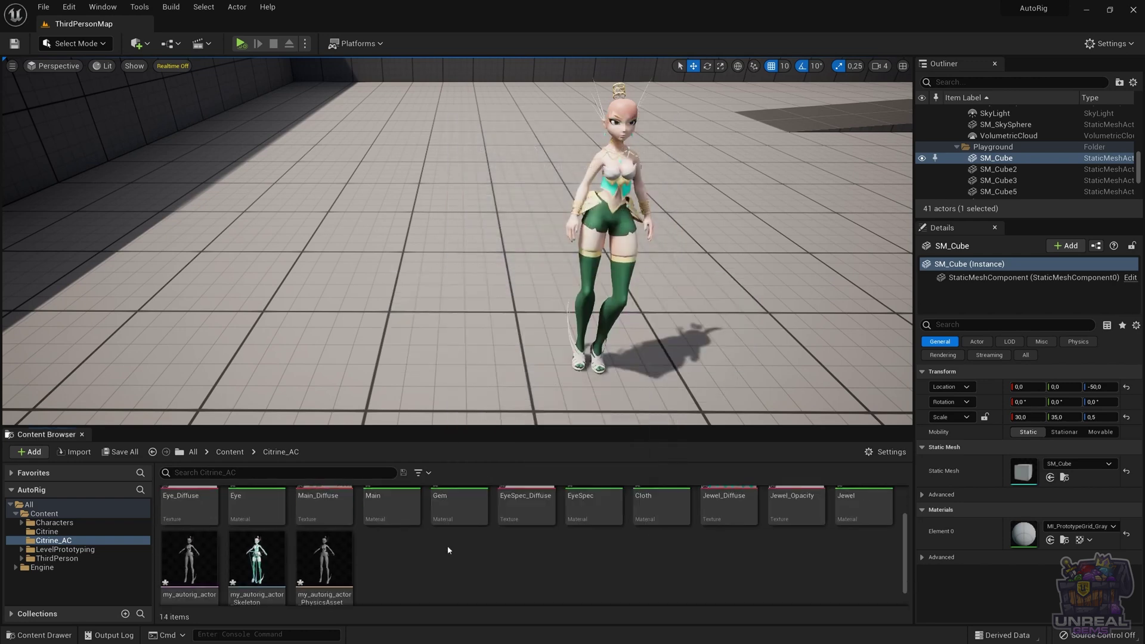
scroll(429, 557, "up", 3)
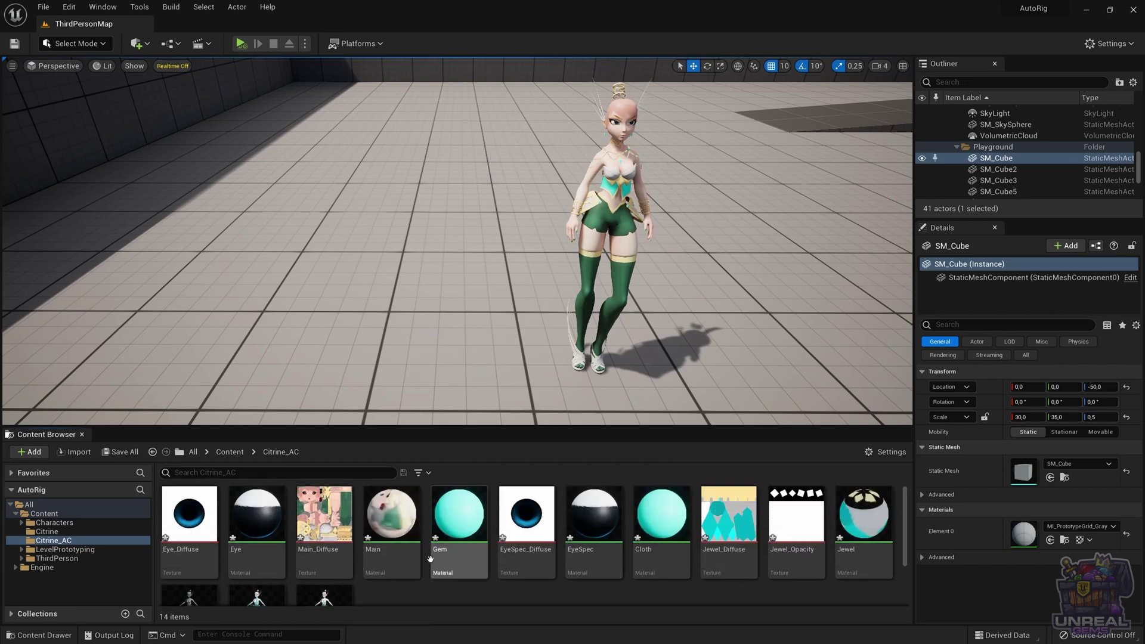
scroll(428, 556, "down", 3)
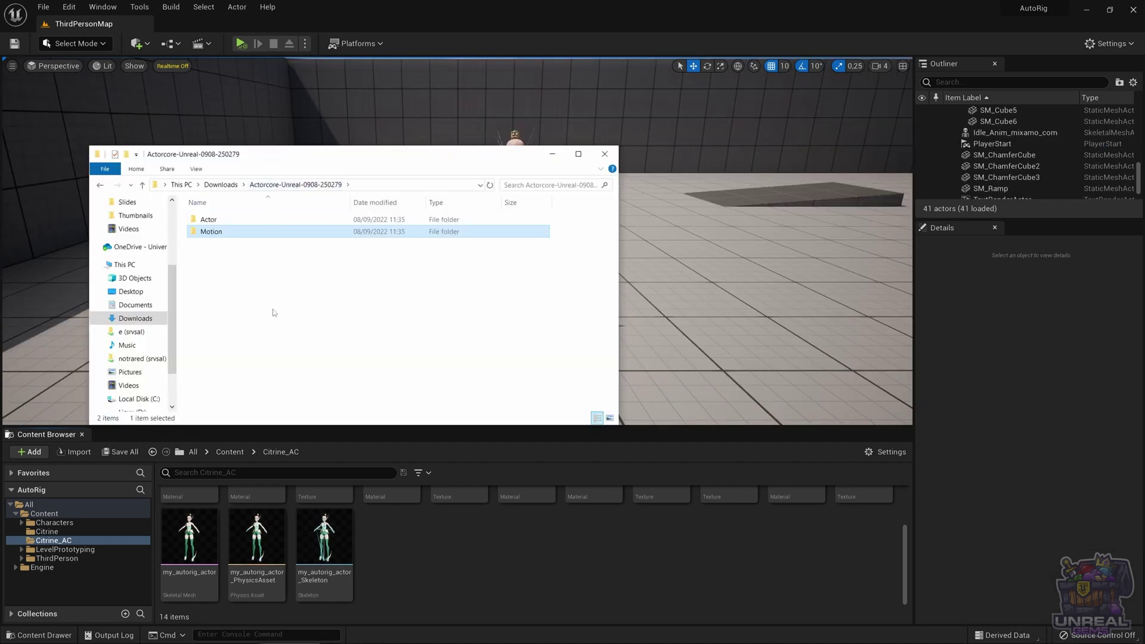
- Import f-ls-standby-idle.fbx from the Motion folder with Animation Length set to Animated Time, then close the message log
left_click(273, 310)
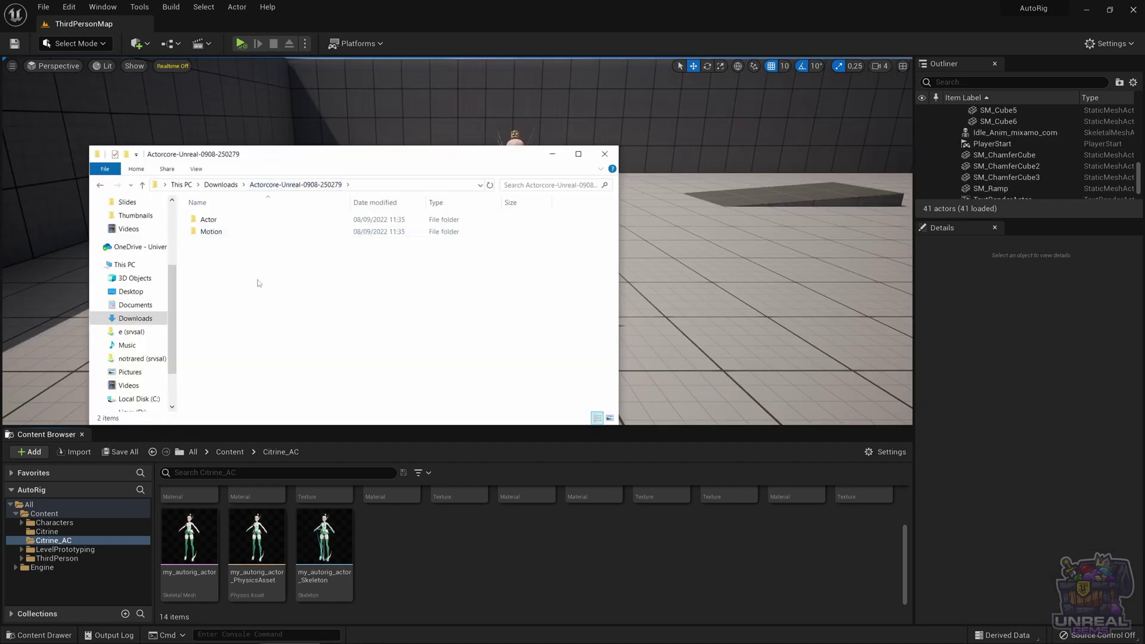
double_click(211, 232)
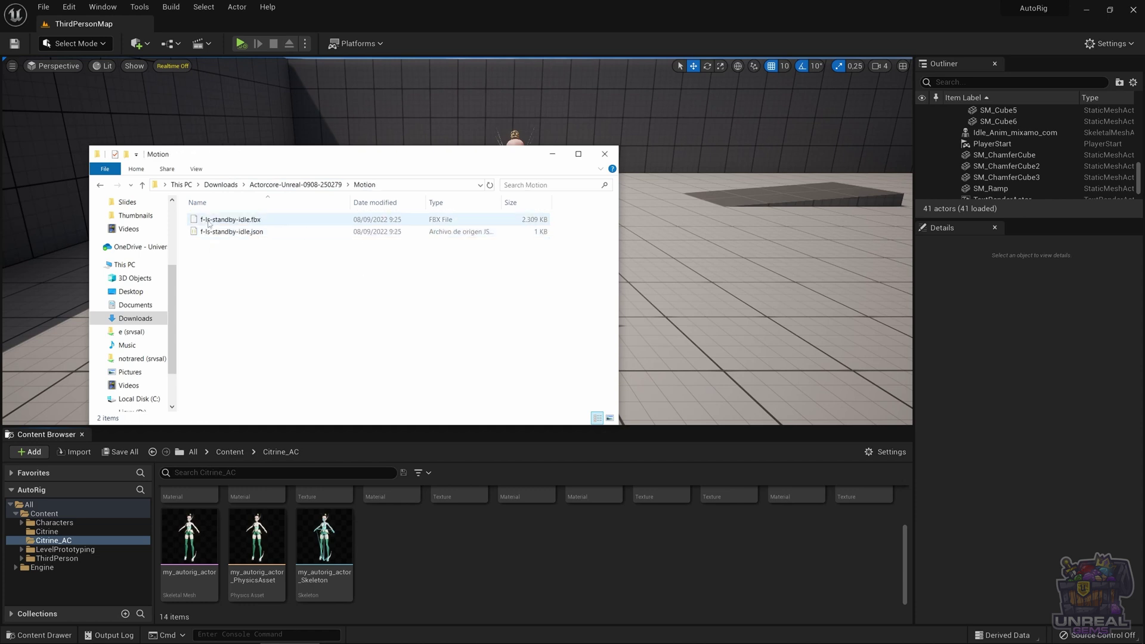
left_click_drag(230, 220, 435, 560)
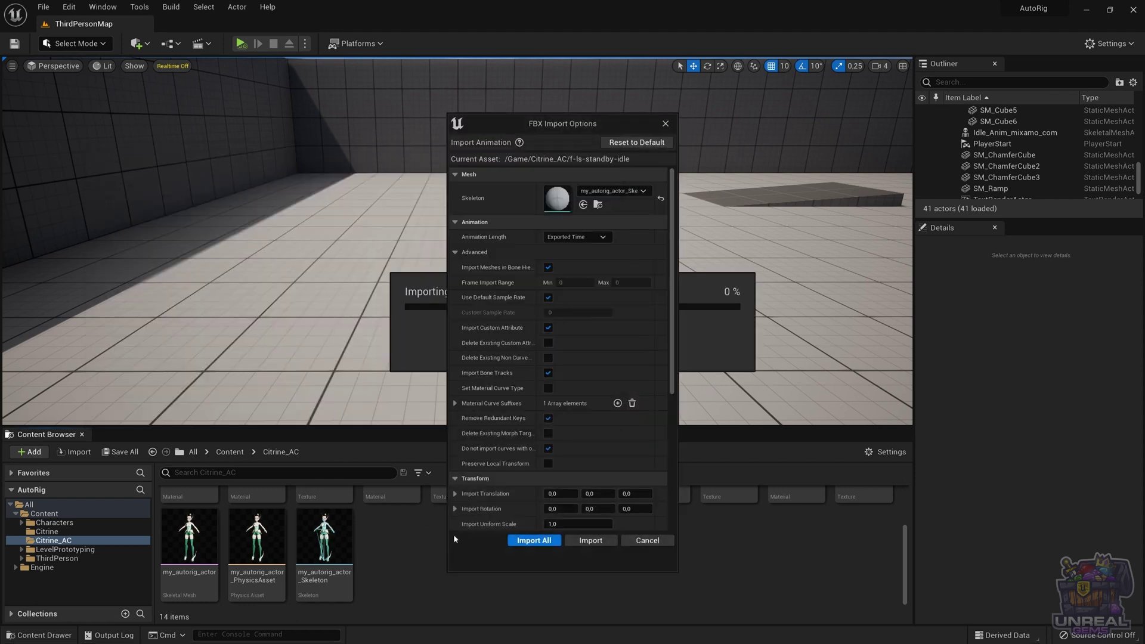
left_click(582, 238)
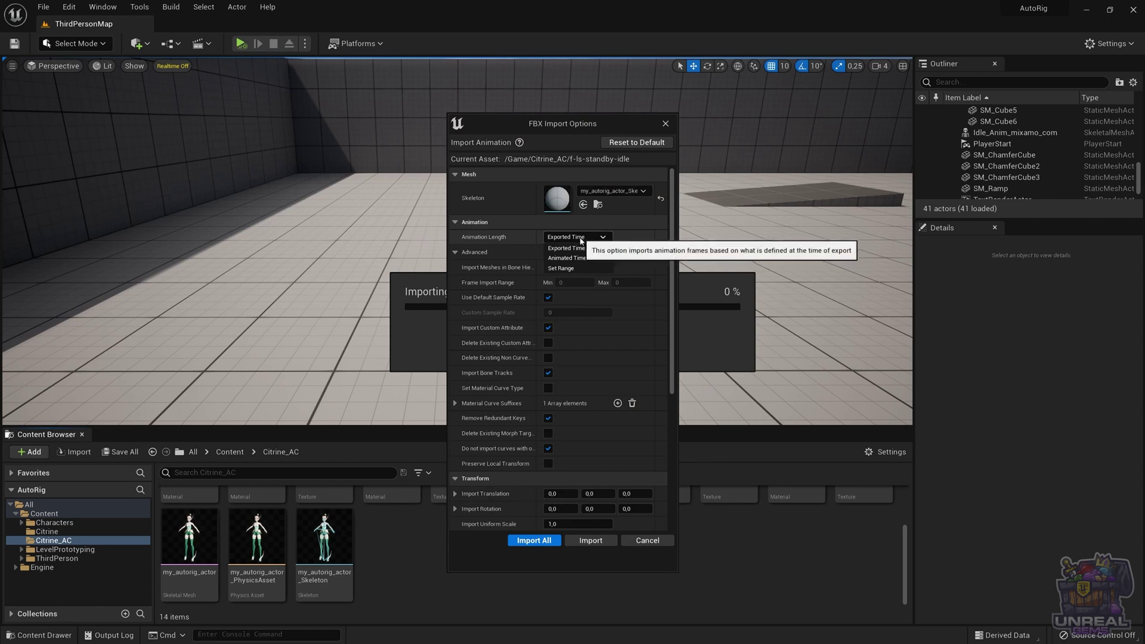
left_click(564, 258)
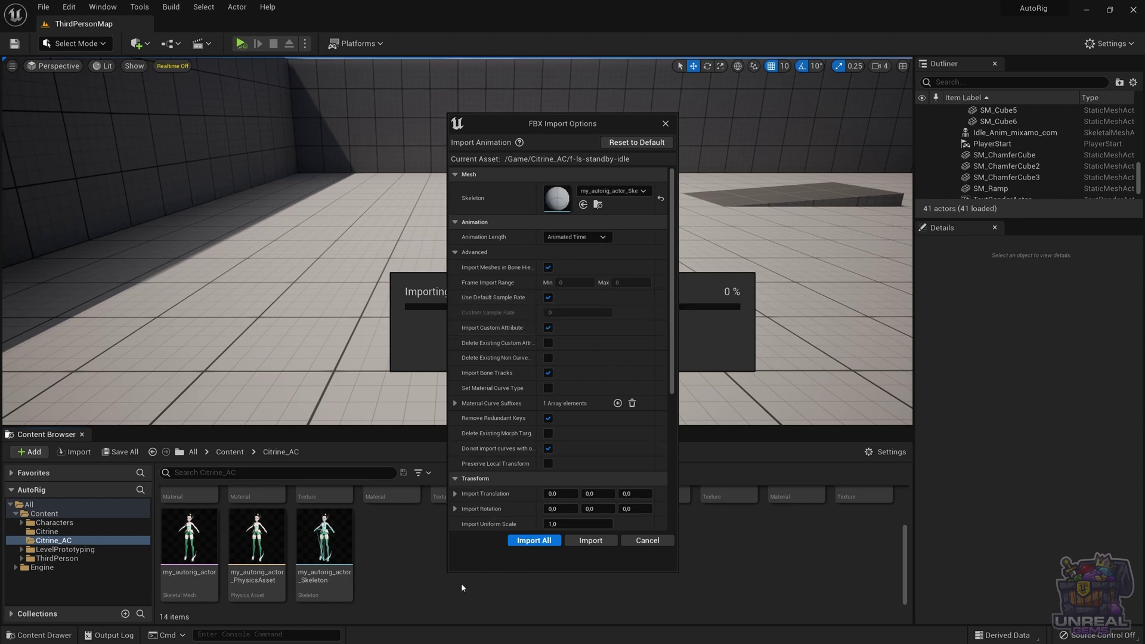
left_click(527, 540)
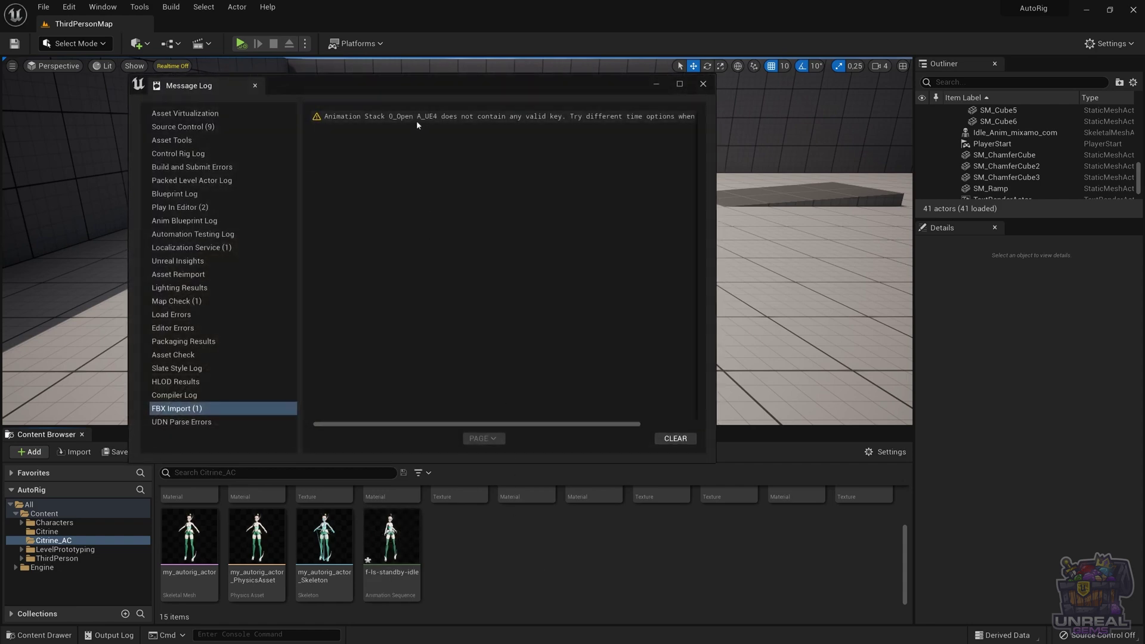
left_click(703, 85)
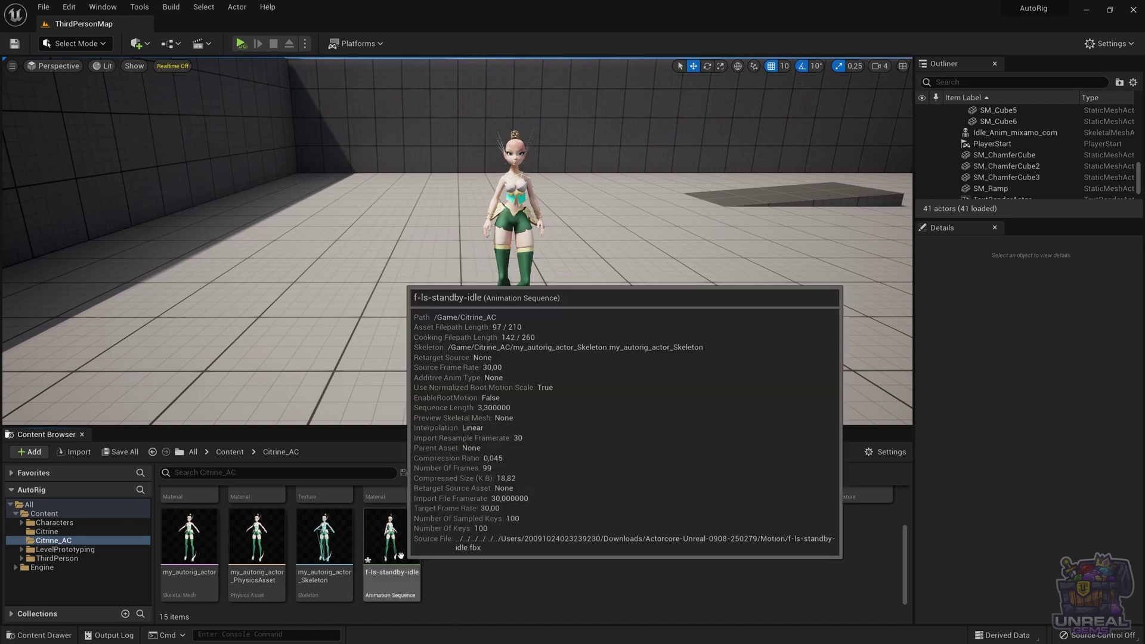
- Place the f-ls-standby-idle character beside the Mixamo one, simulate, and select both characters
left_click_drag(401, 556, 381, 343)
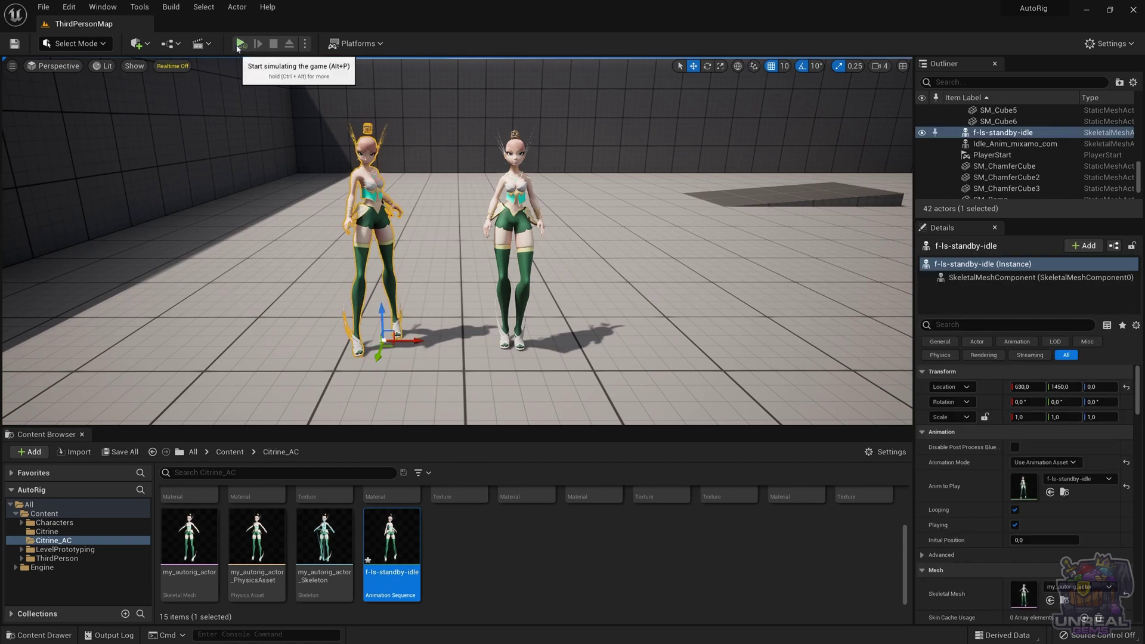
left_click(240, 44)
left_click(288, 256)
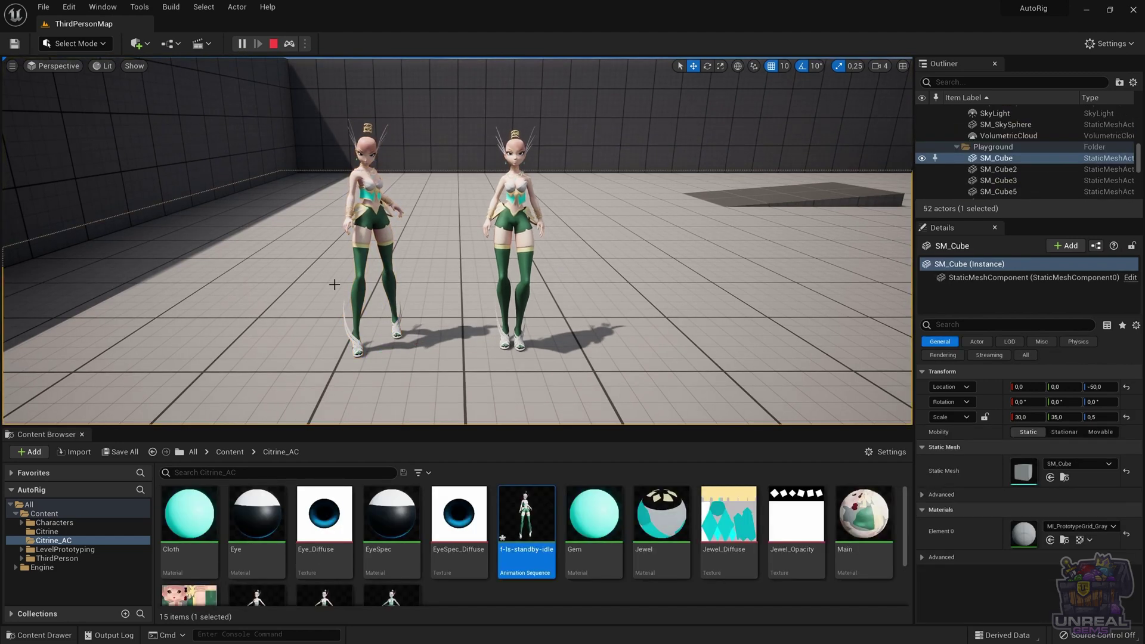
left_click(373, 257)
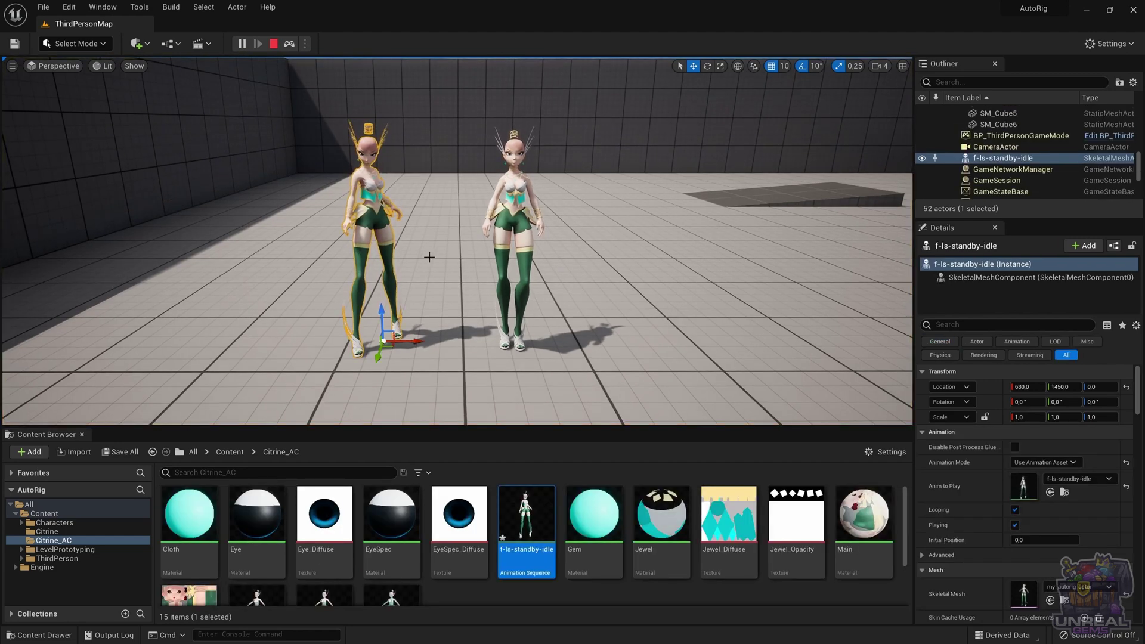
left_click(506, 253, "ctrl")
- Switch to the F11 full-screen viewport, deselect everything, and orbit around both idling characters
key("F11")
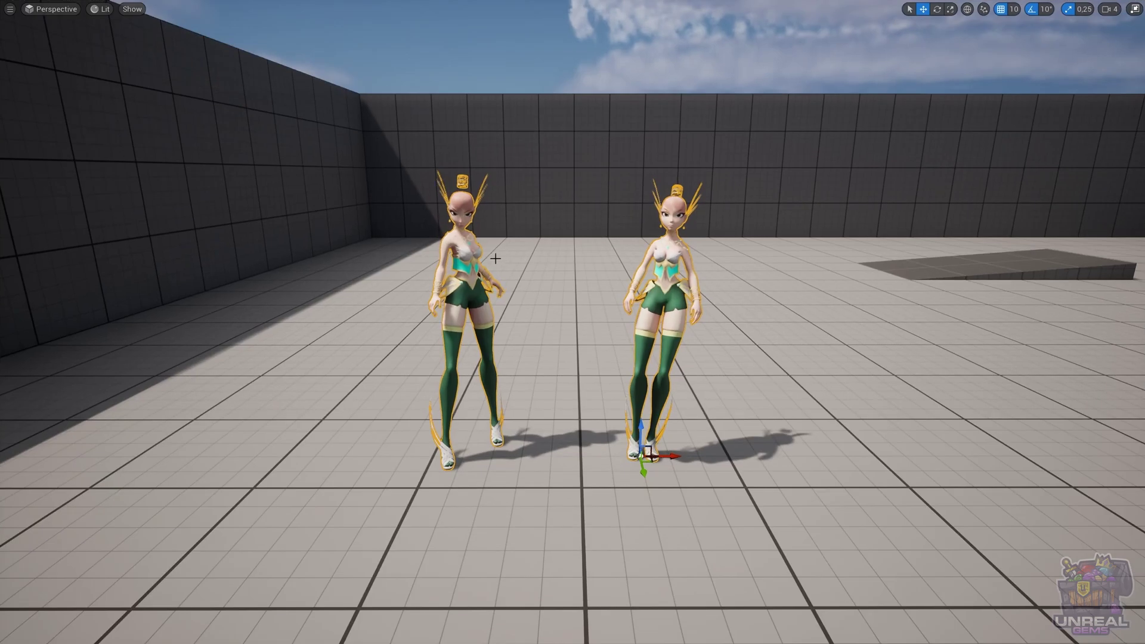
left_click_drag(594, 267, 653, 266, "alt")
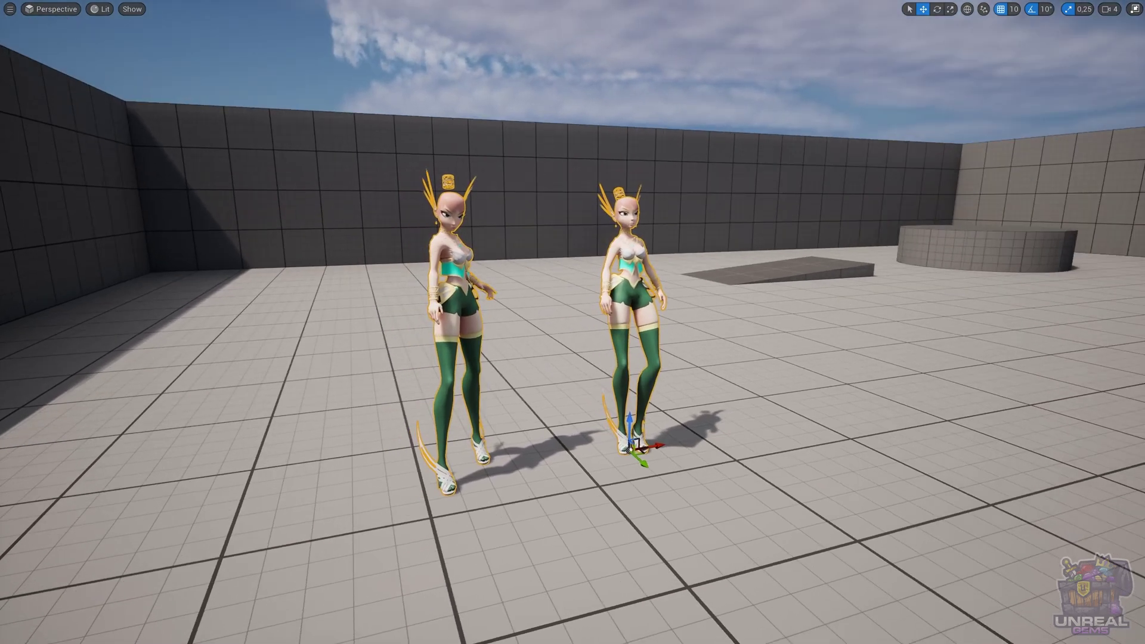
key("Escape")
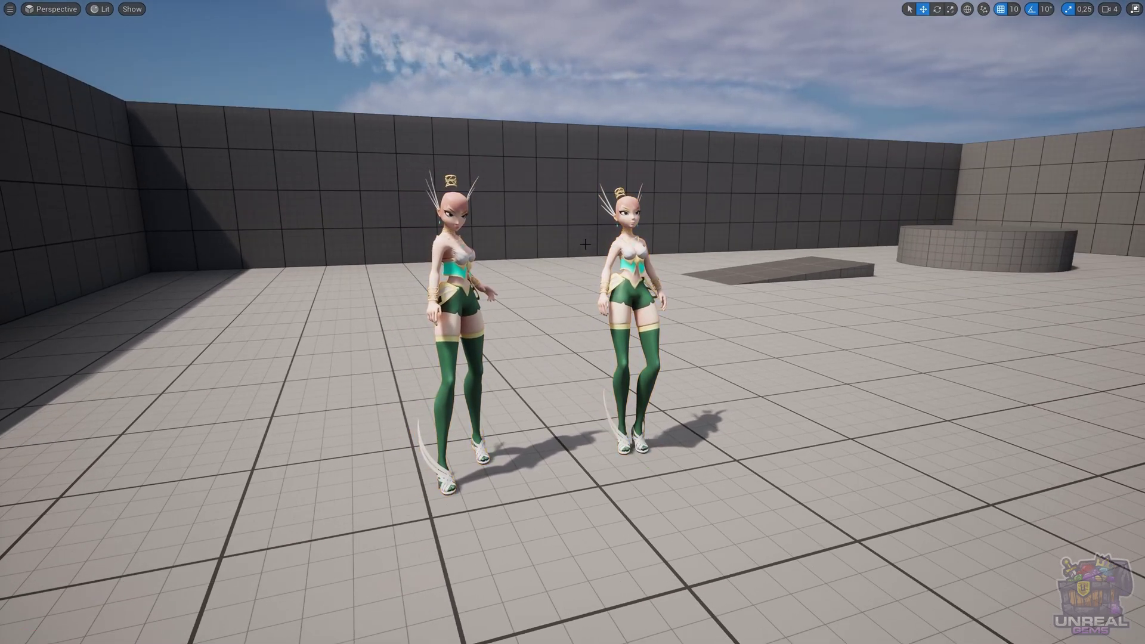
left_click_drag(585, 244, 582, 237, "alt")
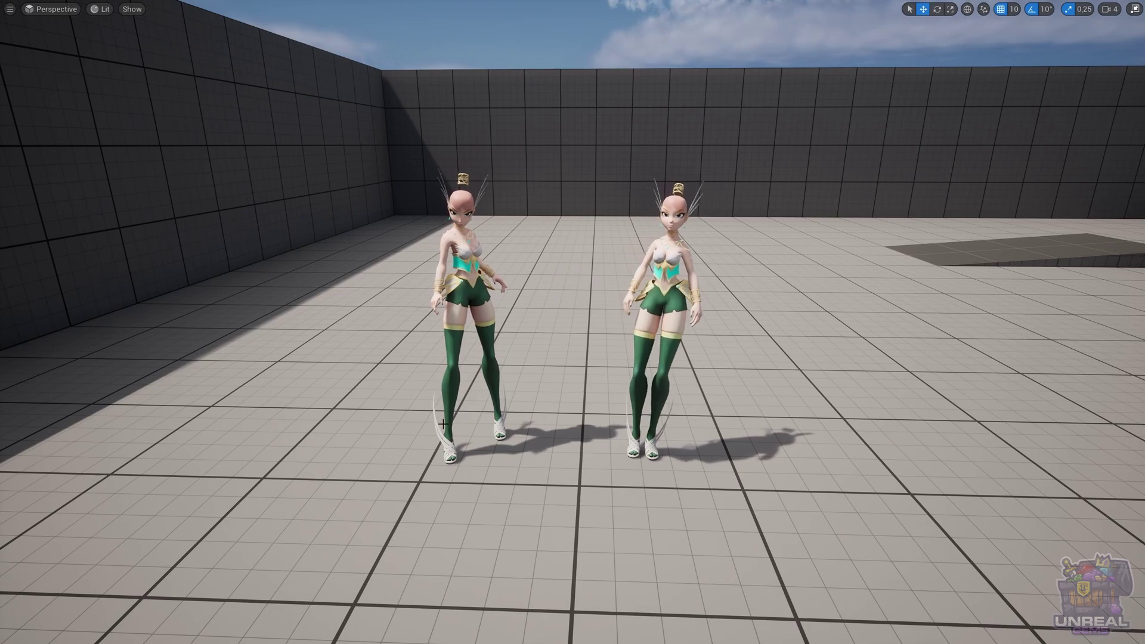
left_click_drag(582, 237, 256, 313, "alt")
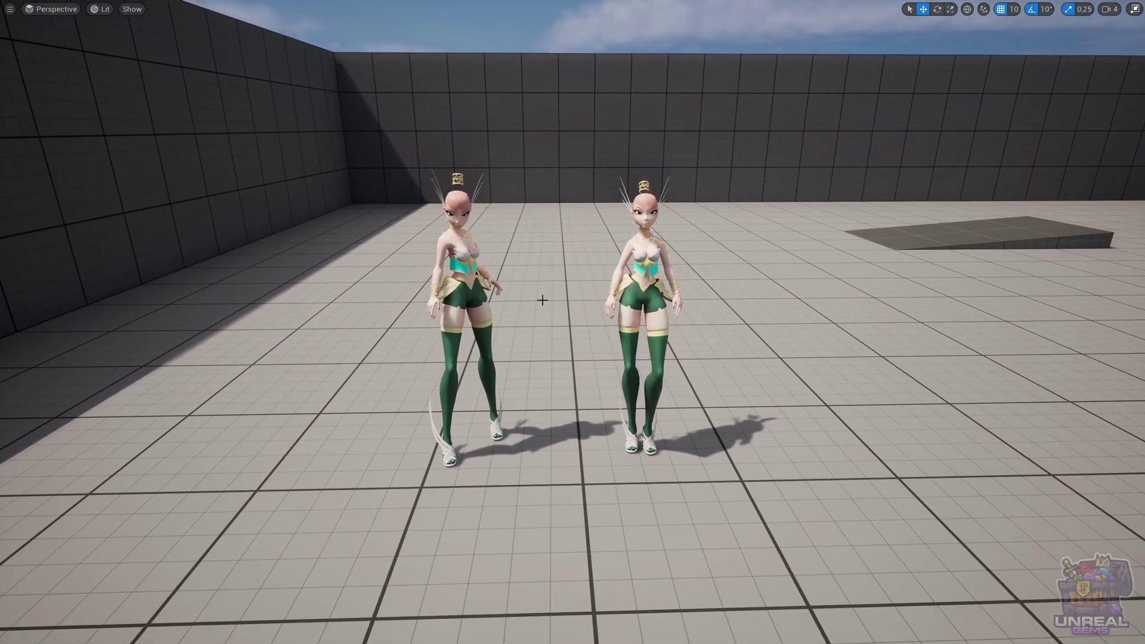